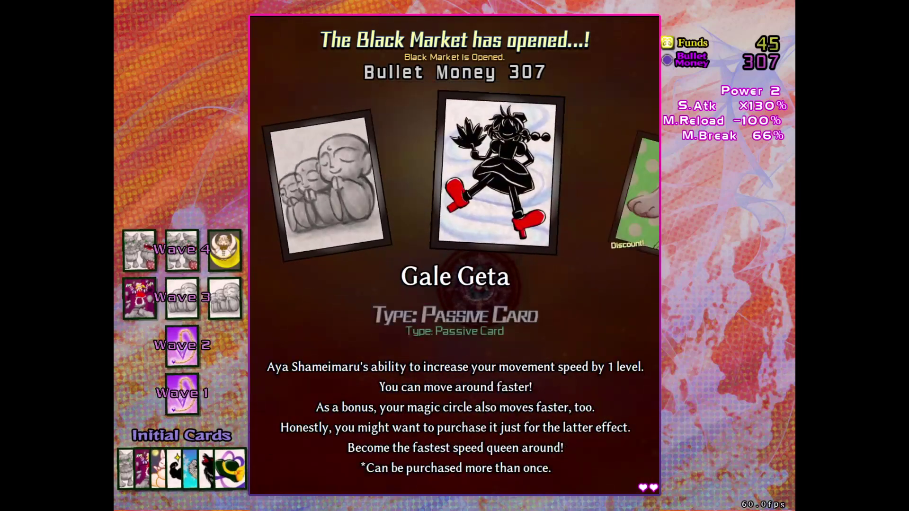
Step: Buy two cards from the Black Market, including the discounted star fairy card costing 95 bullet money
key("Right")
key("Right")
key("z")
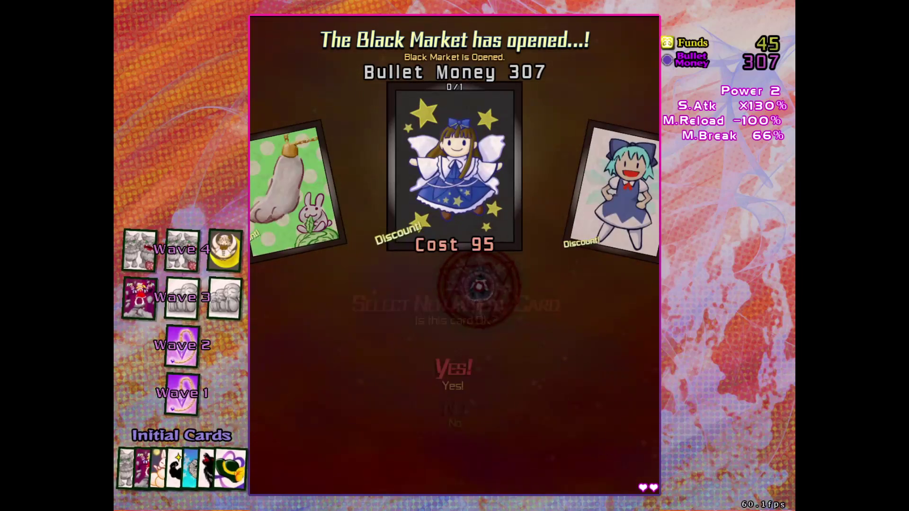
key("z")
key("Left")
key("Right")
key("Right")
key("Right")
key("Right")
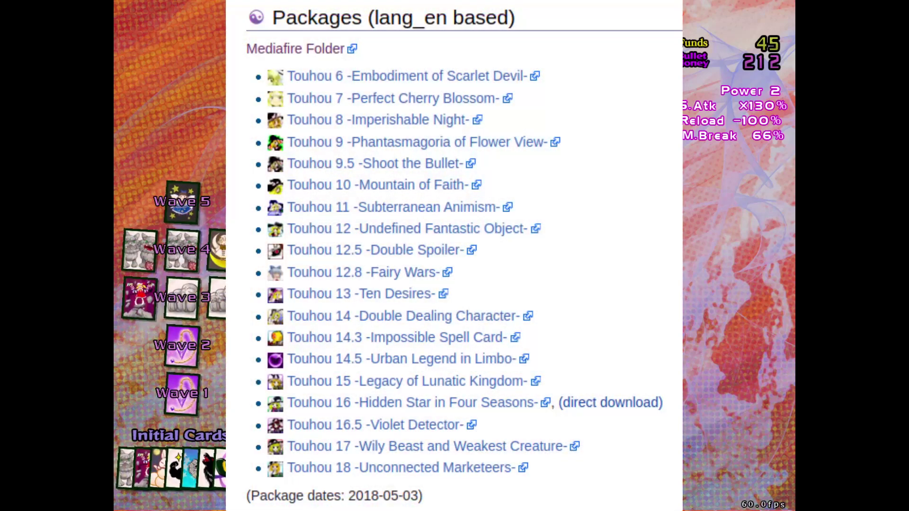
key("z")
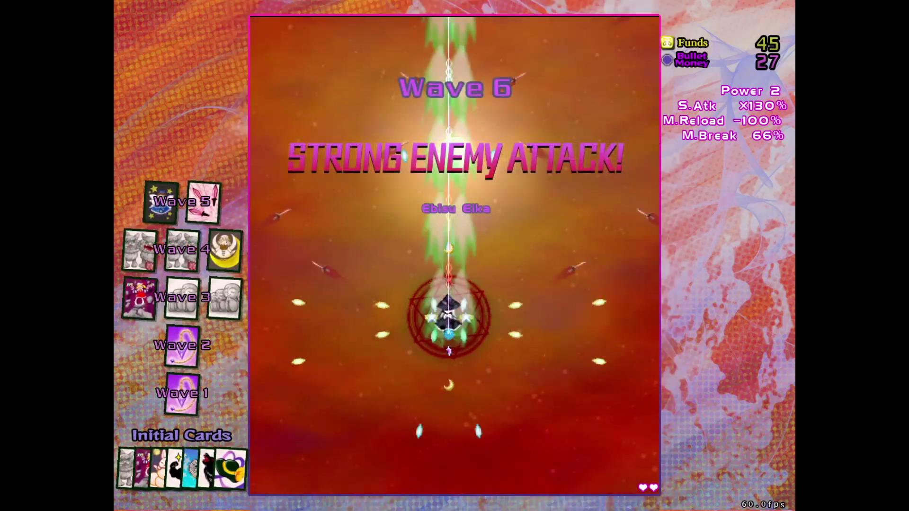
key("Up")
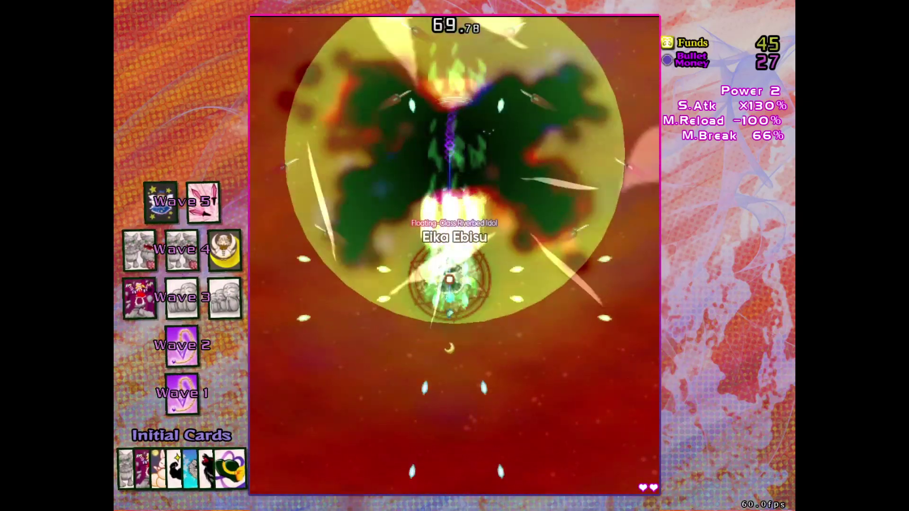
key("Down")
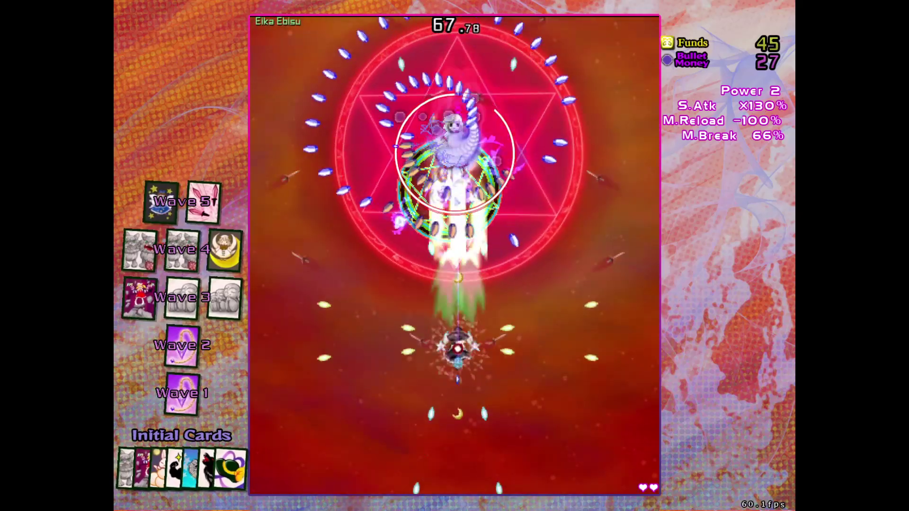
key("Up")
key("Right")
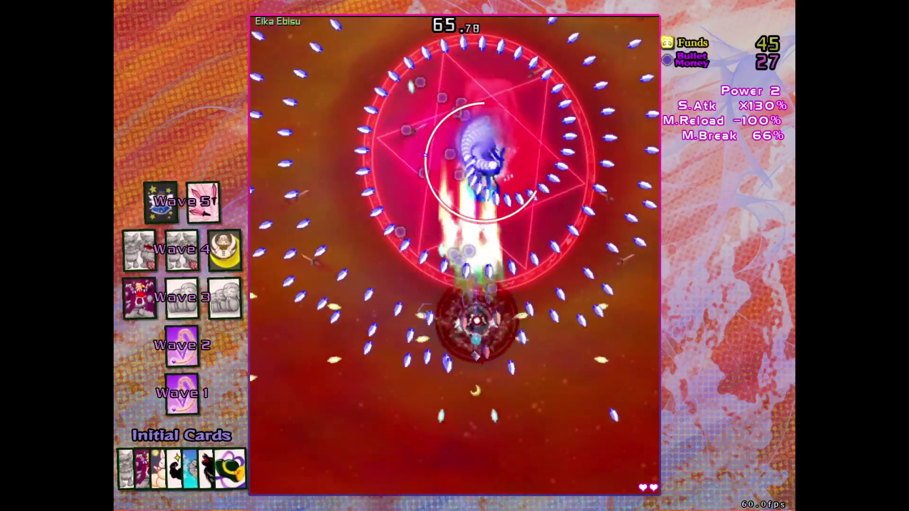
key("Right")
key("Up")
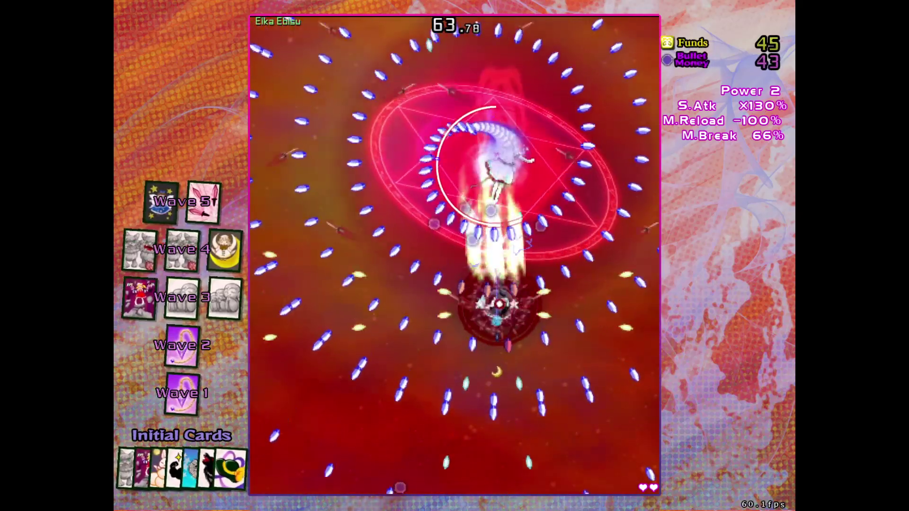
key("Right")
key("Down")
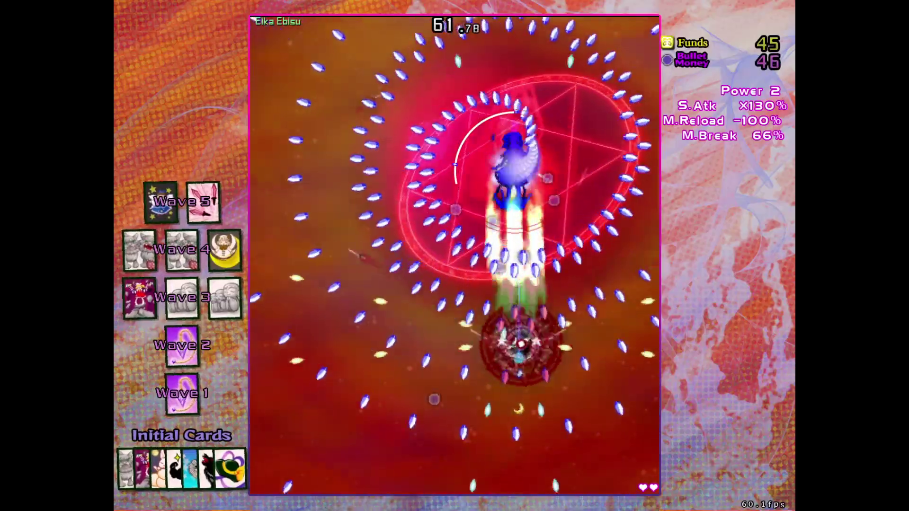
key("Left")
key("Up")
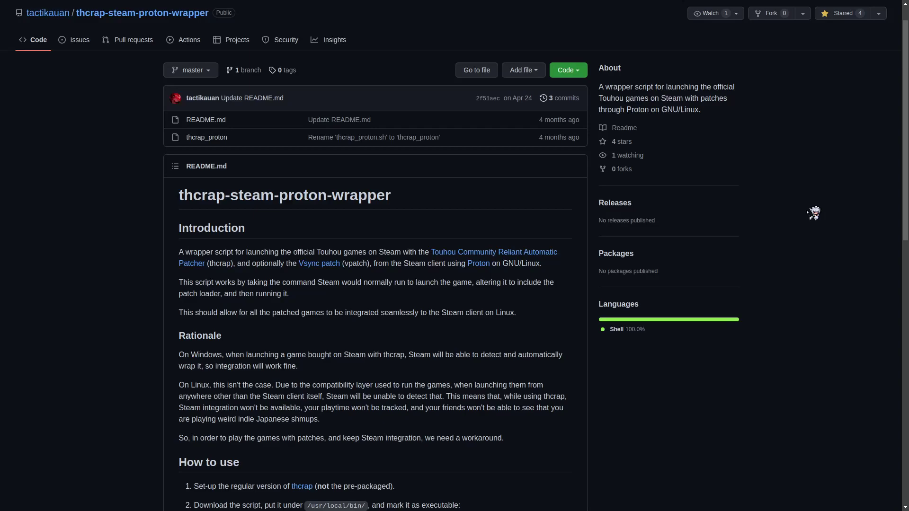
Step: Read the thcrap-steam-proton-wrapper README, from the introduction and rationale through the How to use instructions
scroll(809, 212, "down", 2)
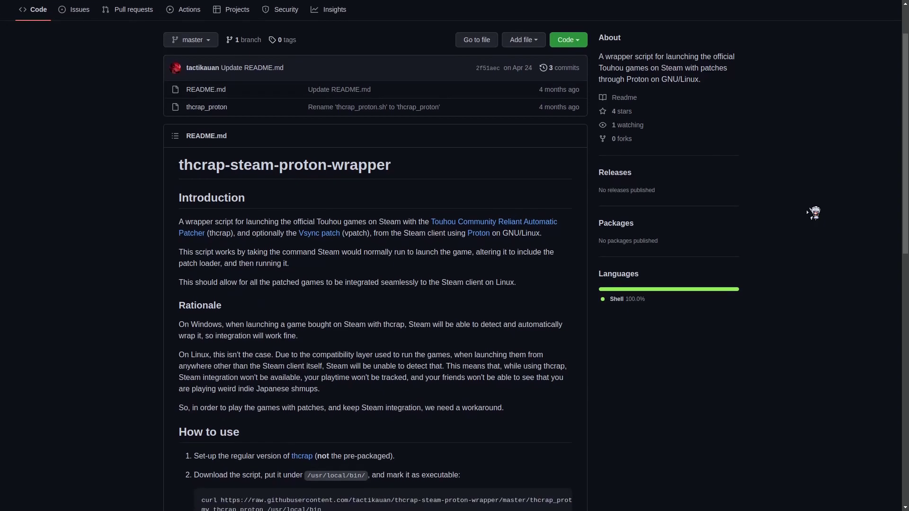
scroll(810, 213, "down", 2)
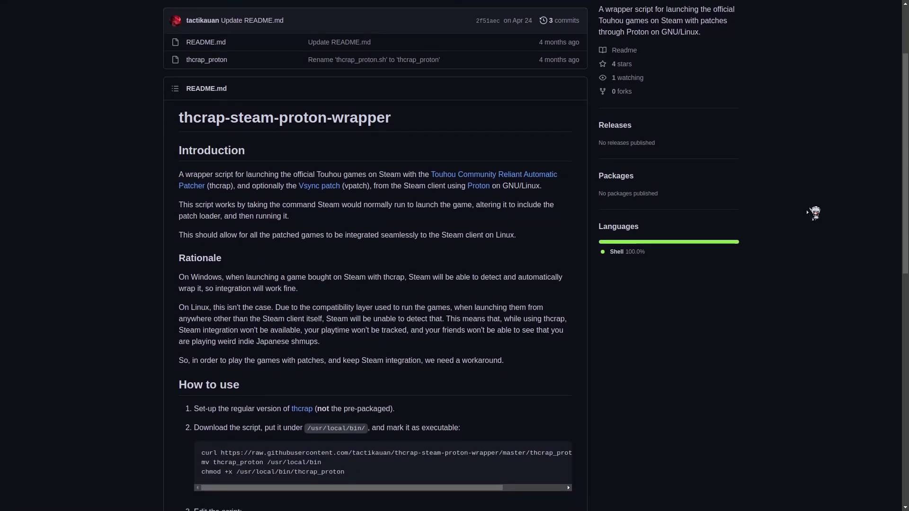
scroll(812, 212, "down", 2)
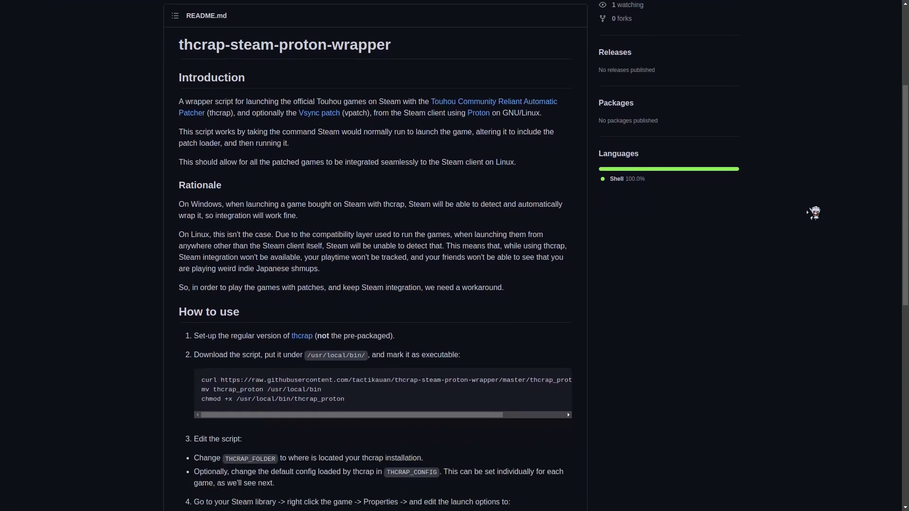
scroll(813, 212, "down", 1)
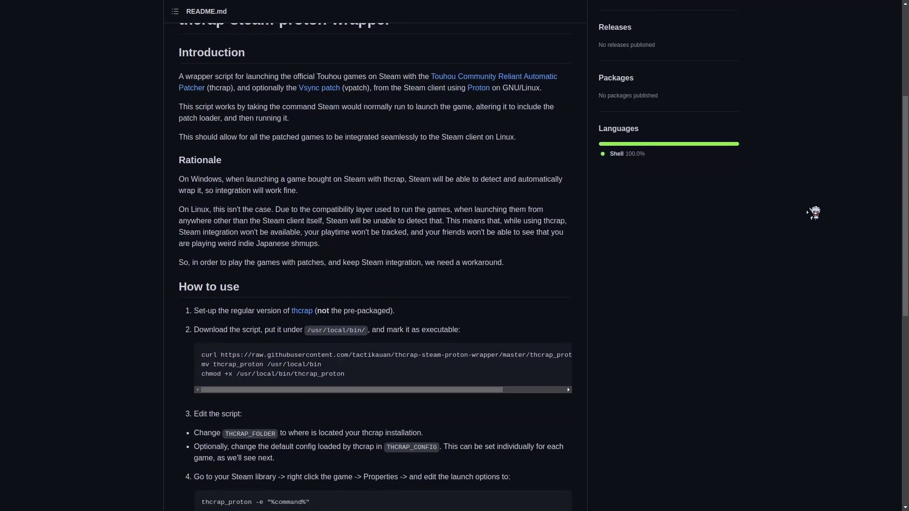
scroll(813, 212, "down", 2)
scroll(813, 213, "down", 5)
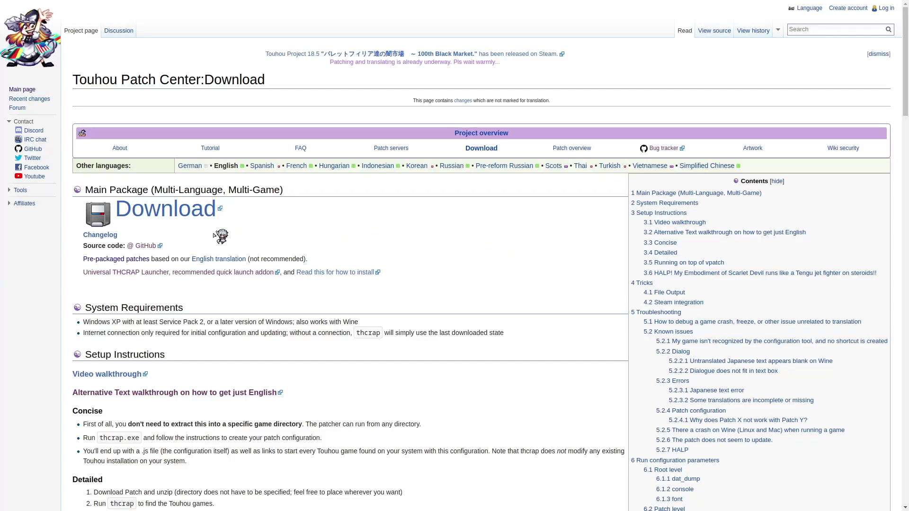
Step: Download the main package thcrap.zip to Downloads and move it into the Games/Touhou/thcrap folder
left_click(183, 215)
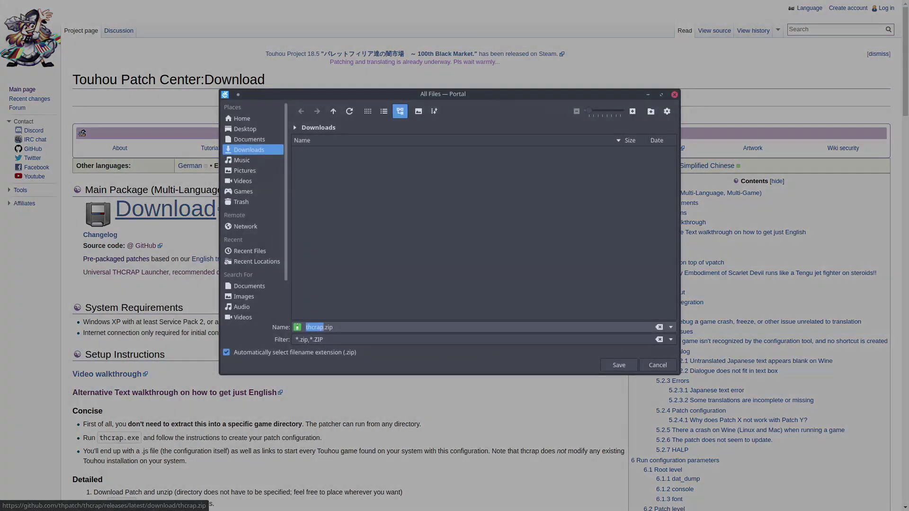
key("Return")
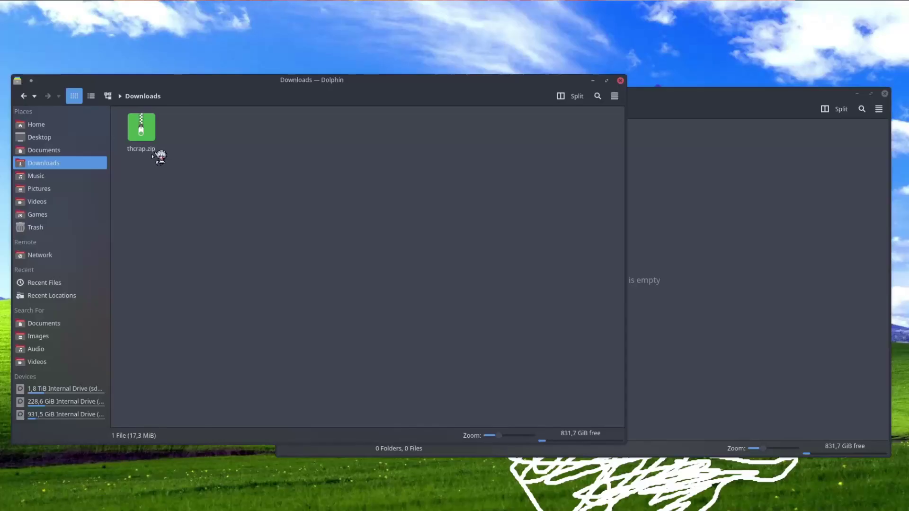
left_click_drag(161, 157, 674, 266)
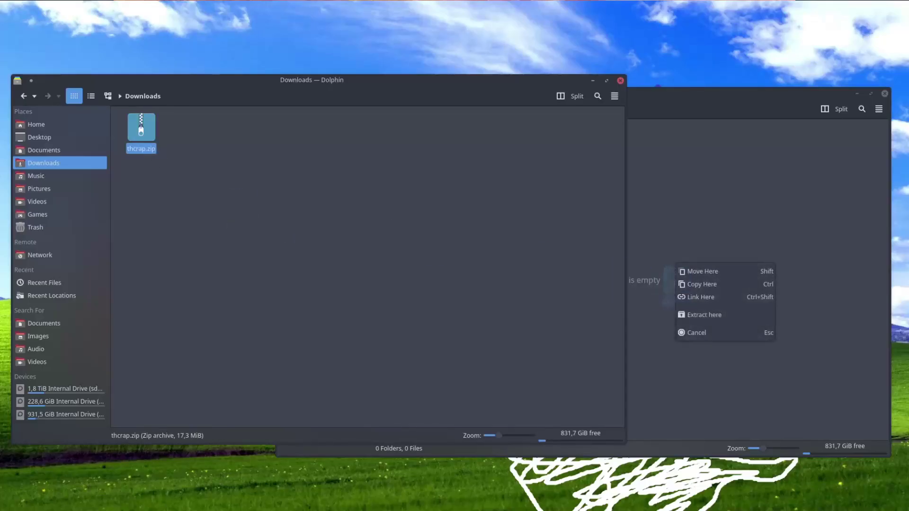
left_click(701, 268)
Step: Extract thcrap.zip directly into the thcrap folder and remove the archive
right_click(410, 163)
mouse_move(507, 284)
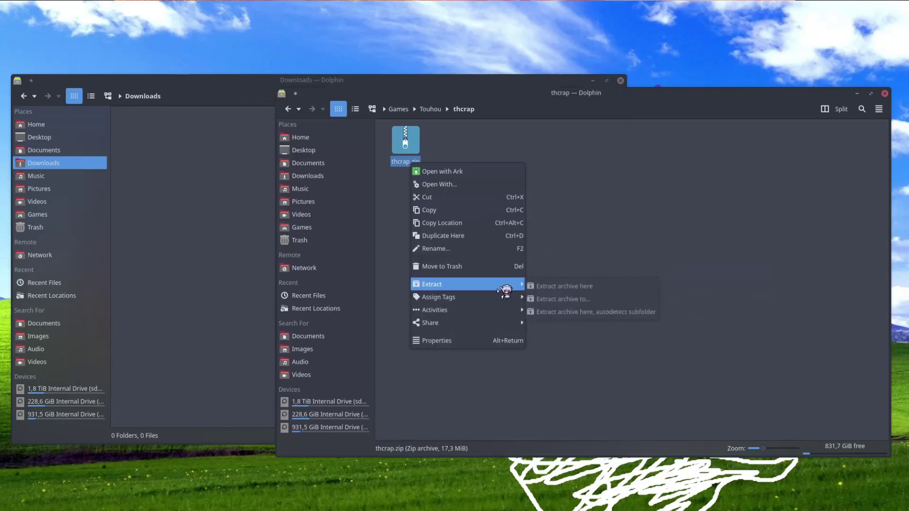
left_click(607, 286)
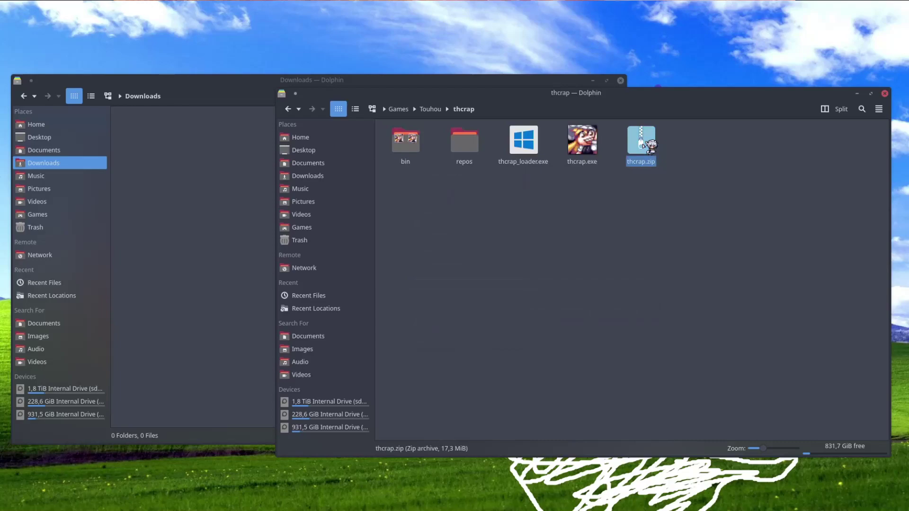
key("Delete")
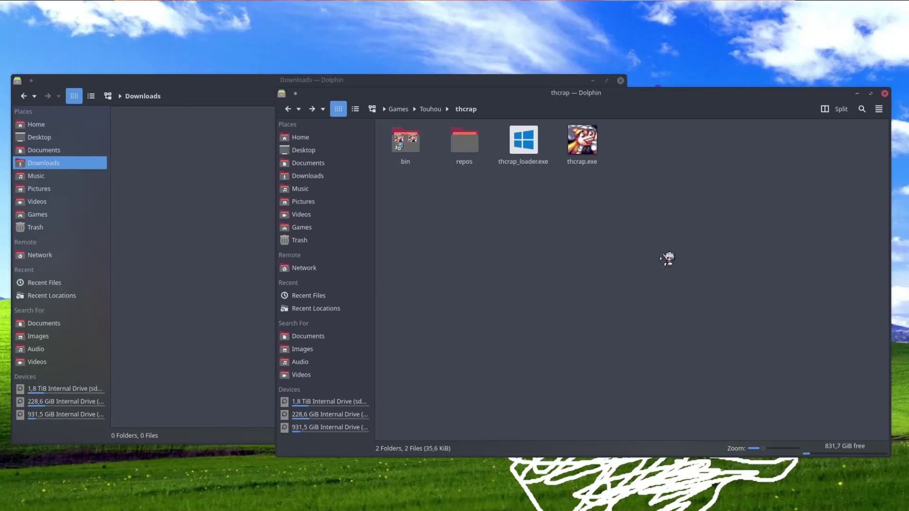
Step: Look up the install_dotnet461.sh script in the bin/scripts folder, and return to the thcrap folder
double_click(416, 156)
double_click(419, 159)
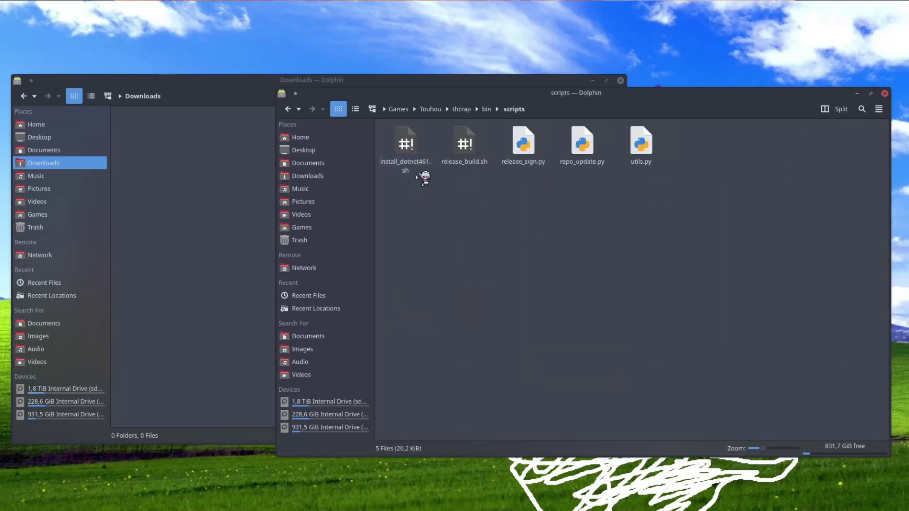
left_click(416, 173)
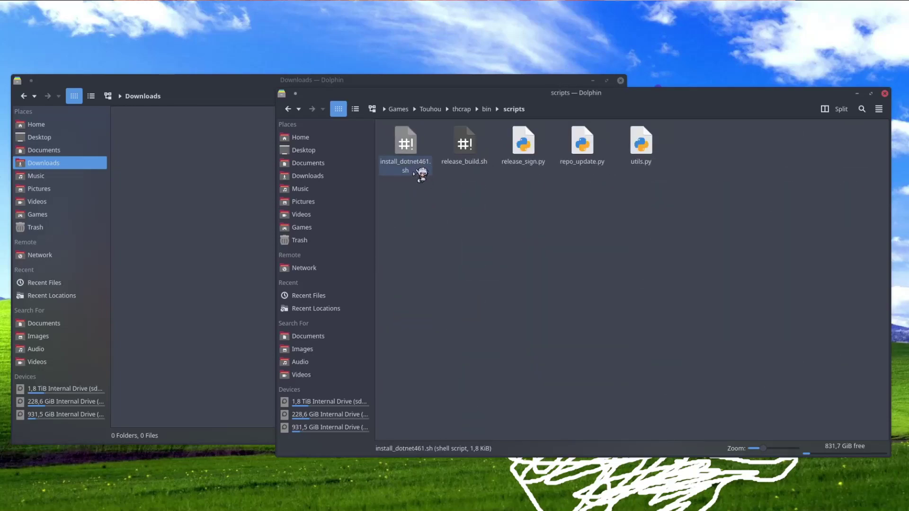
key("alt+Left")
key("alt+Left")
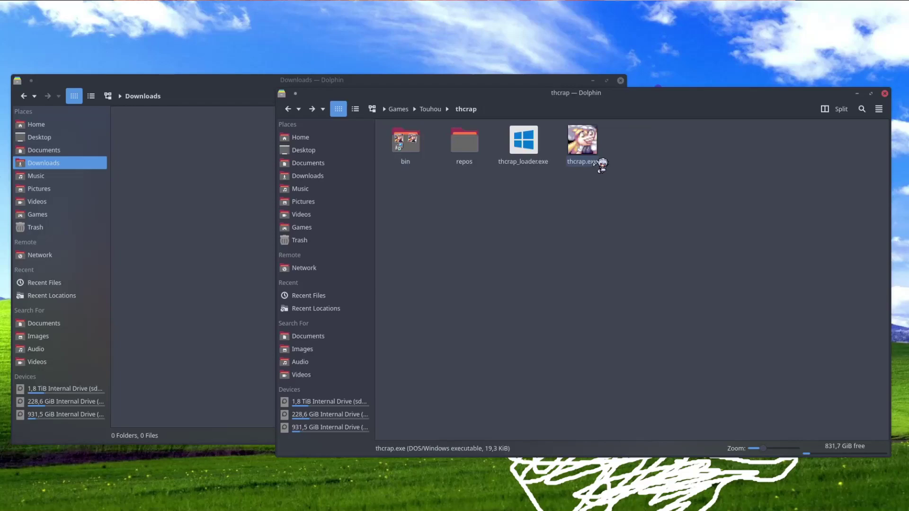
Step: Run thcrap.exe and choose the English language pack in advanced mode, with lang_en as the config name
double_click(583, 162)
left_click(570, 276)
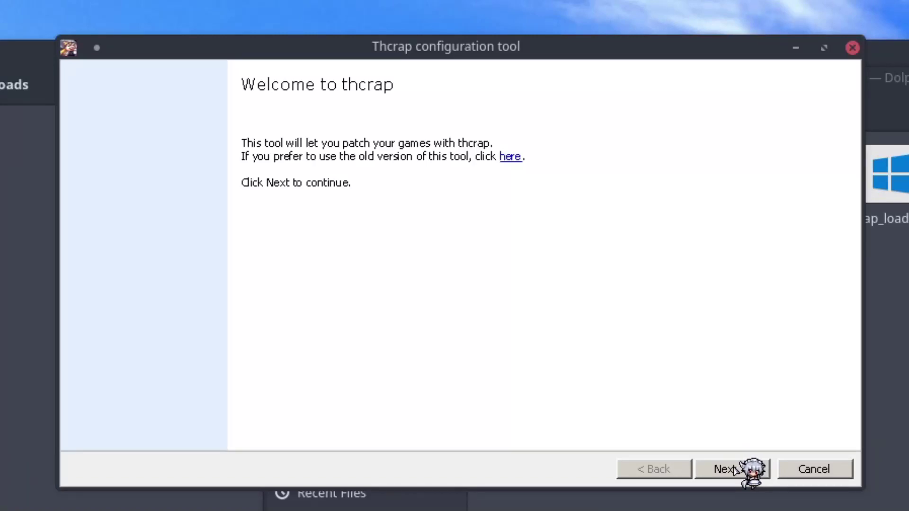
left_click(733, 469)
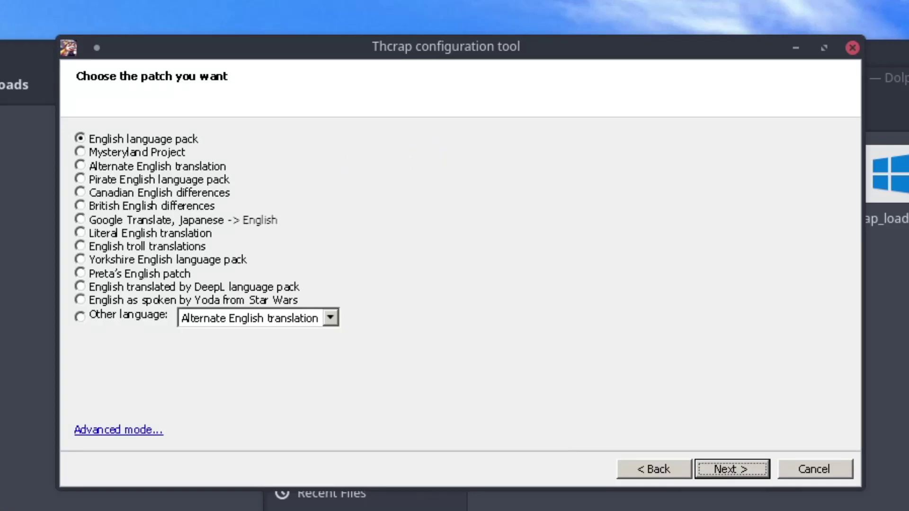
left_click(157, 431)
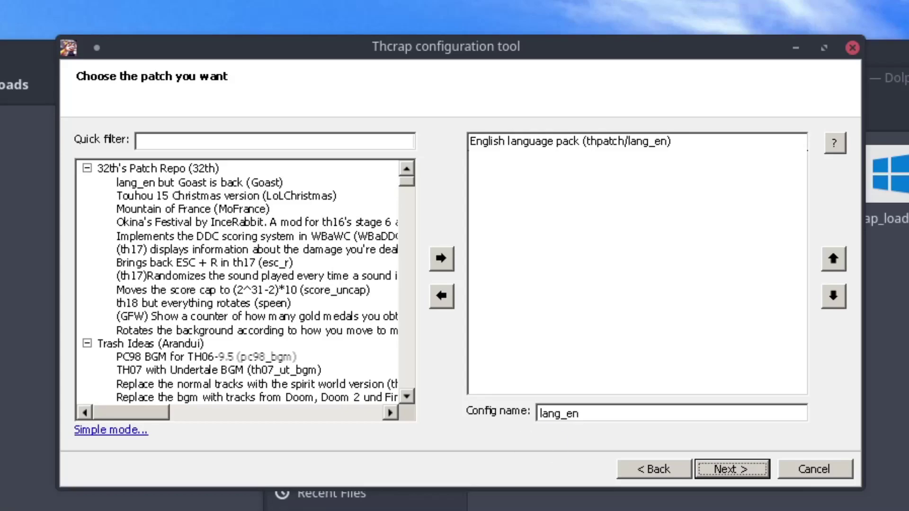
key("Return")
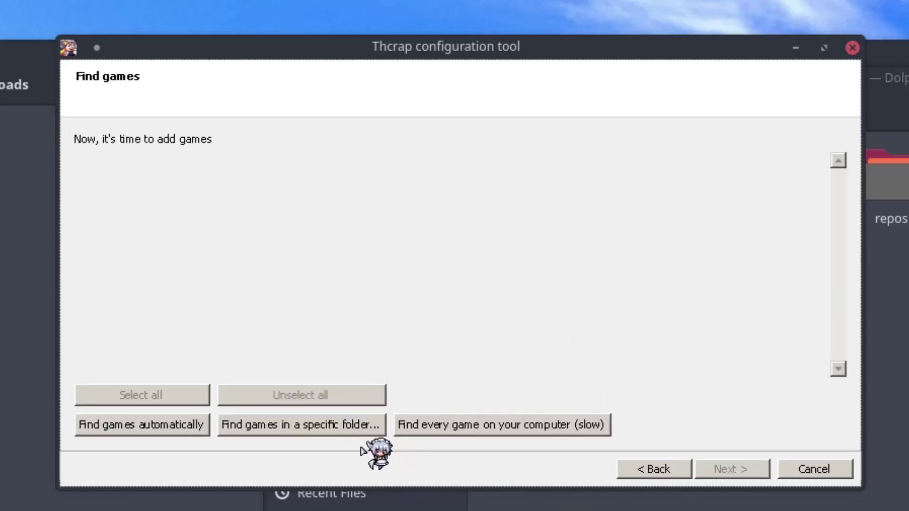
Step: Try to find games in the whole steamapps\common folder
left_click(342, 429)
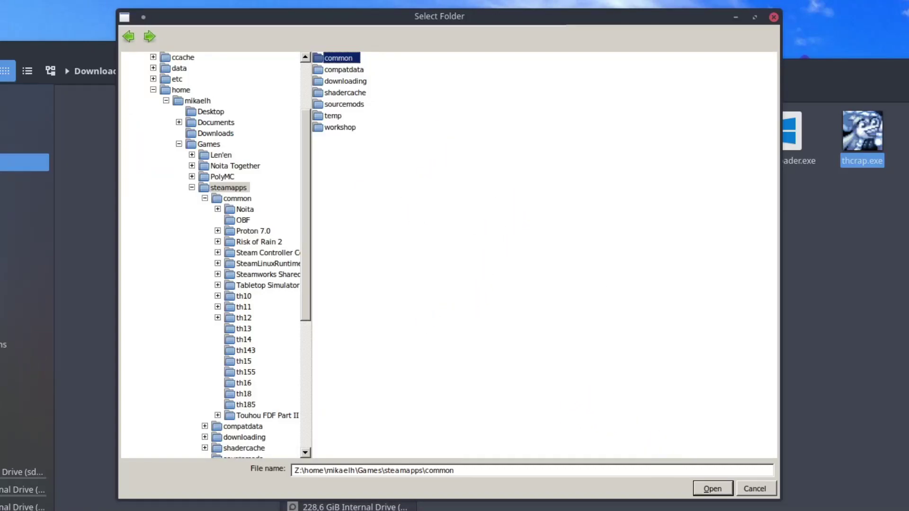
left_click(712, 488)
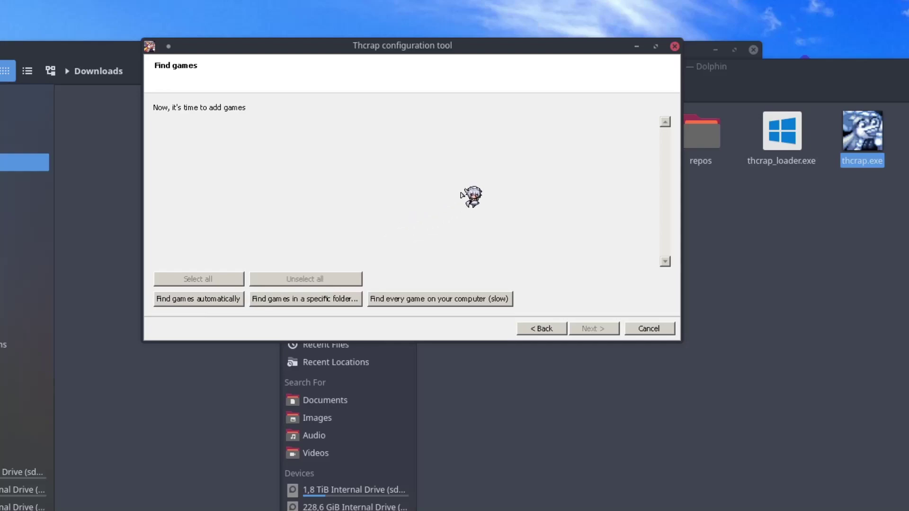
Step: Add Mountain of Faith by searching for games in the th10 folder under steamapps\common
left_click(305, 299)
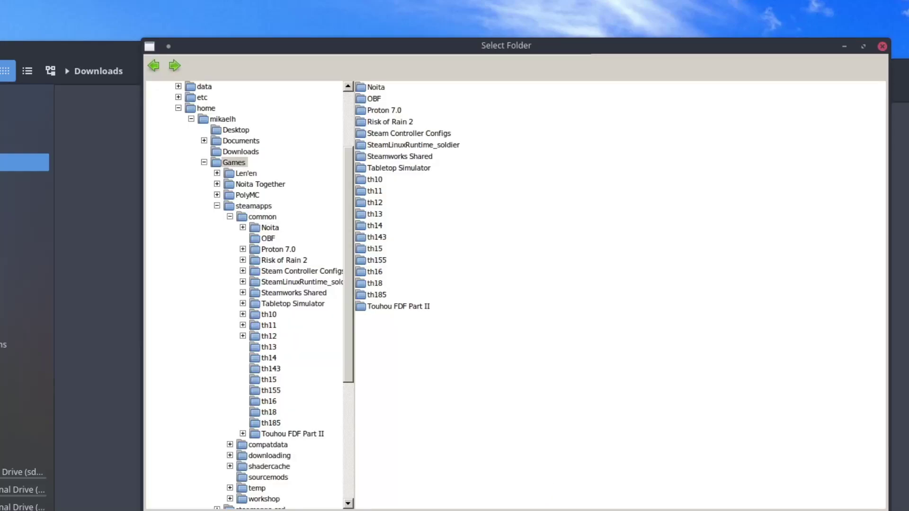
left_click(380, 180)
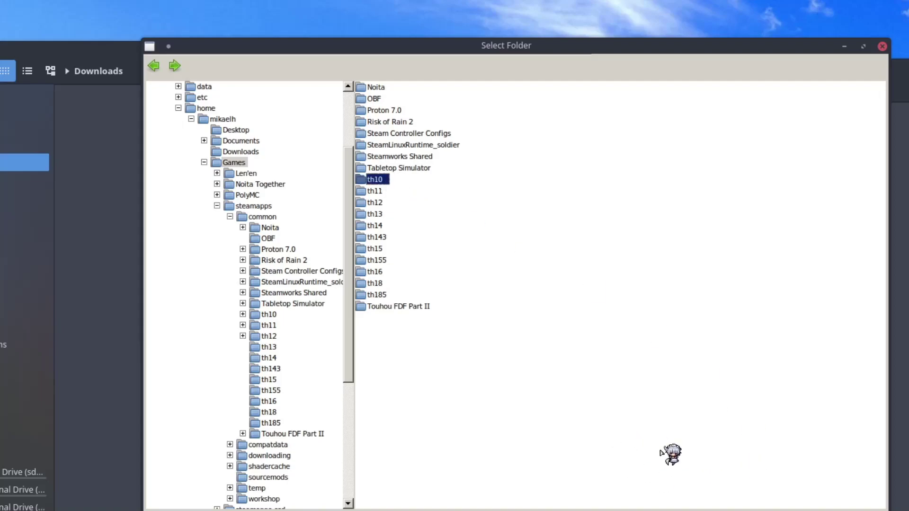
key("Return")
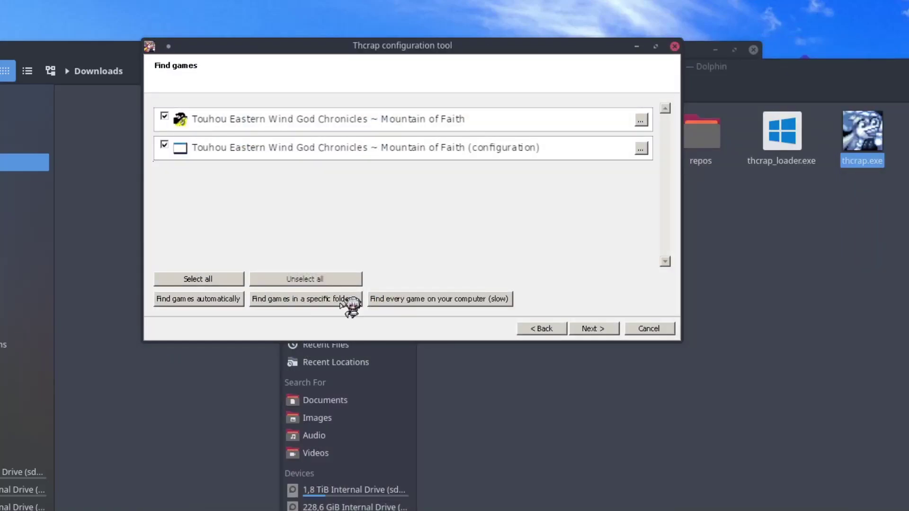
Step: Add Subterranean Animism and Undefined Fantastic Object by searching their individual game folders
left_click(313, 299)
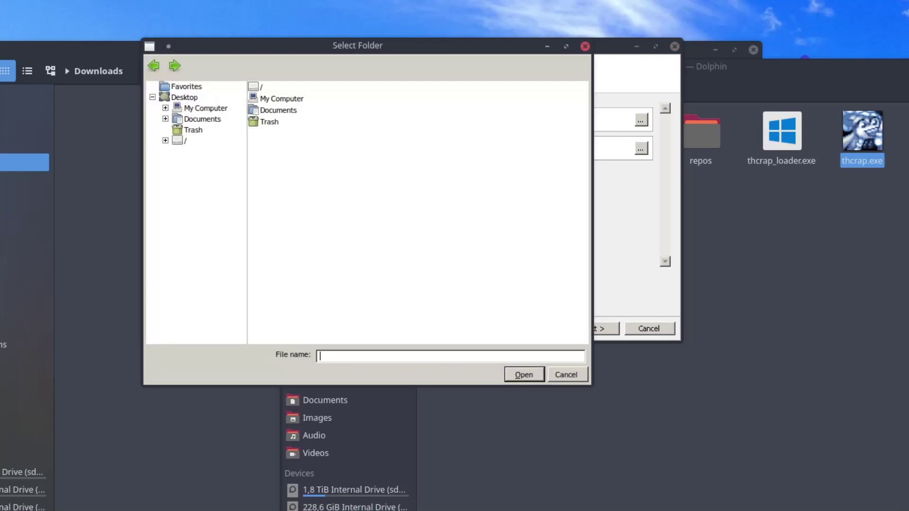
key("ctrl+v")
key("Return")
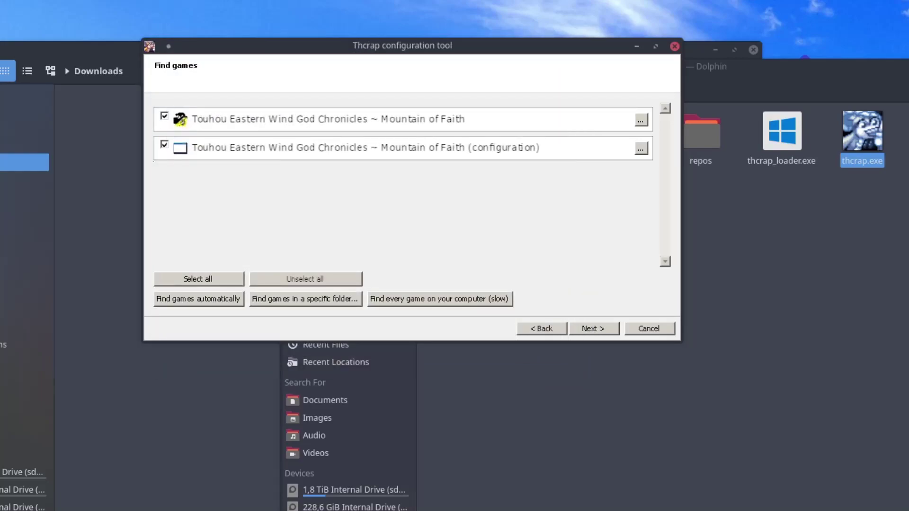
left_click(305, 299)
key("ctrl+v")
key("Return")
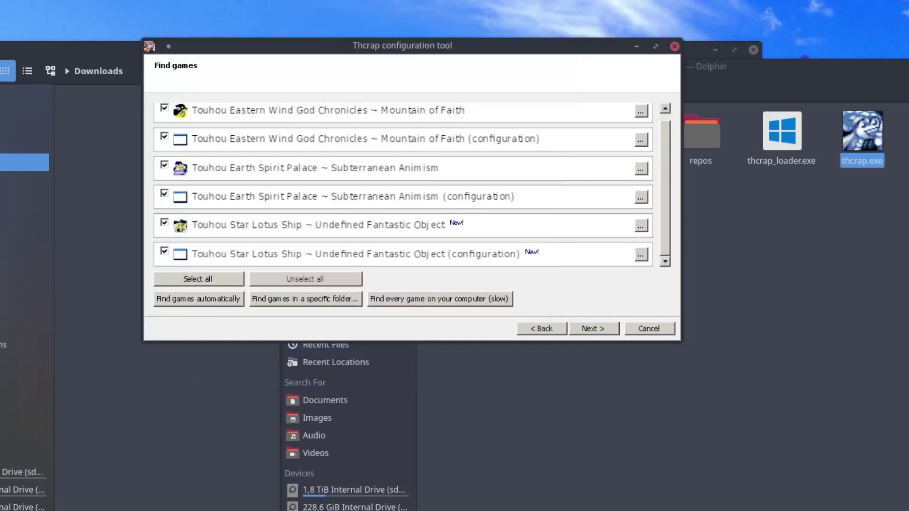
Step: Add more games by searching the th13 folder, the th14 folder and one further game folder under steamapps\common
left_click(306, 299)
type("Z:\\home\\mikaelh\\Games\\steamapps\\common\\th")
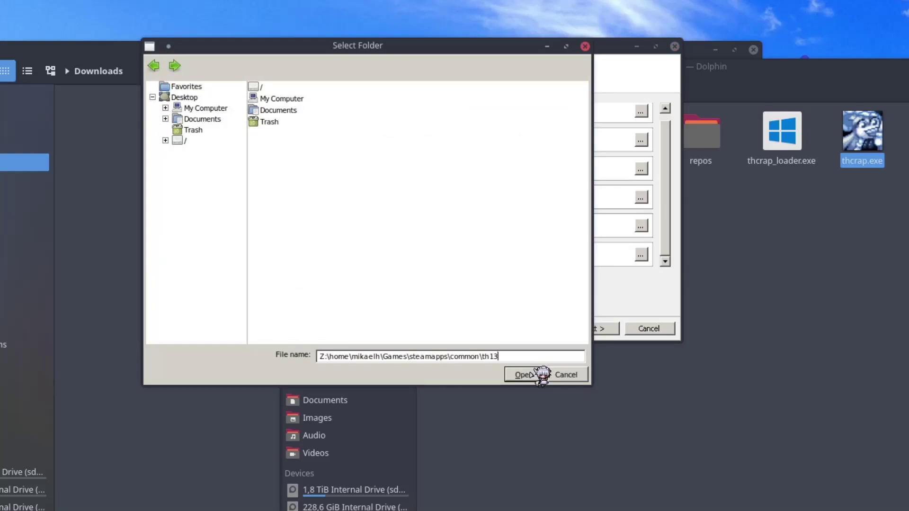
left_click(532, 374)
left_click(305, 299)
type("Z:\\home\\mikaelh\\Games\\steamapps\\common\\th")
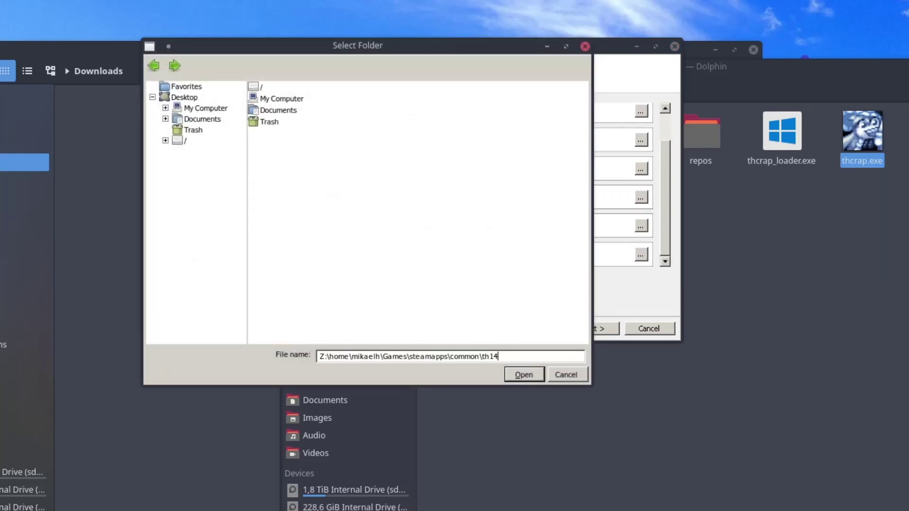
key("Return")
left_click(305, 299)
key("ctrl+v")
key("Return")
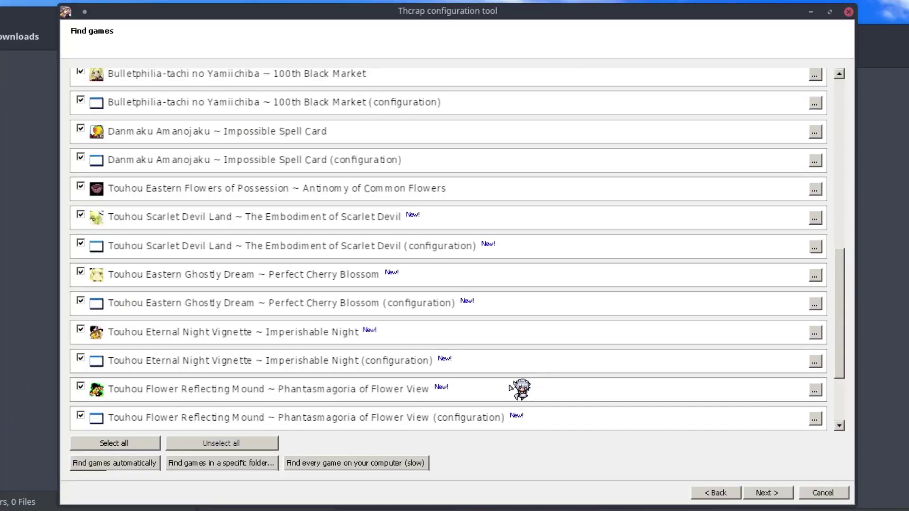
Step: Accept the found games and create shortcuts only in the thcrap folder, excluding the desktop and Start menu
left_click(767, 493)
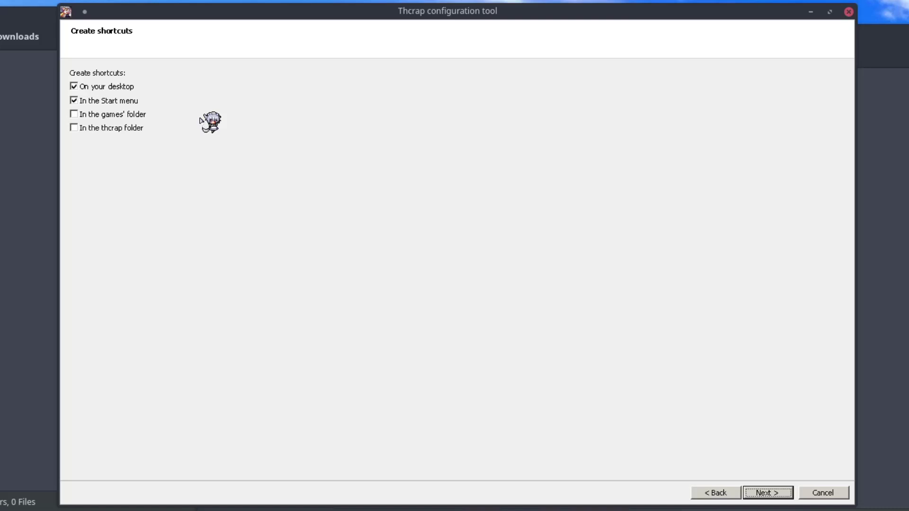
left_click(122, 87)
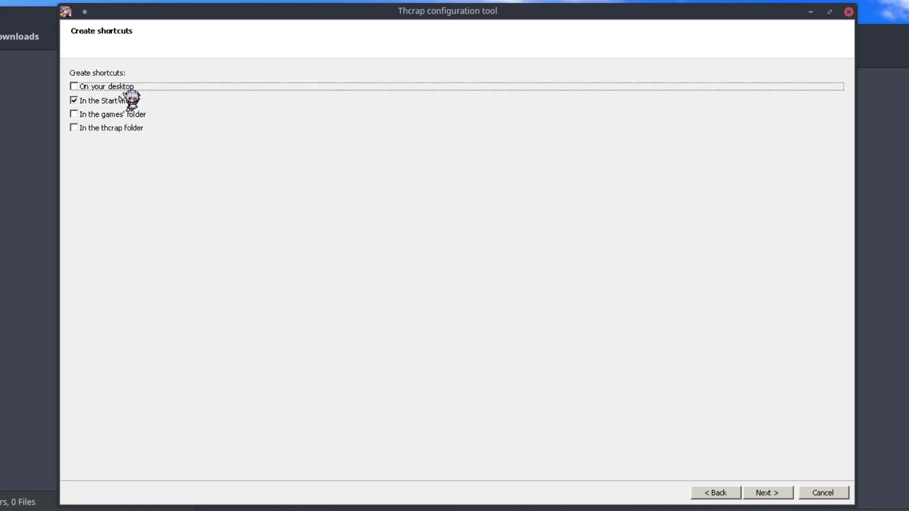
left_click(121, 100)
left_click(124, 128)
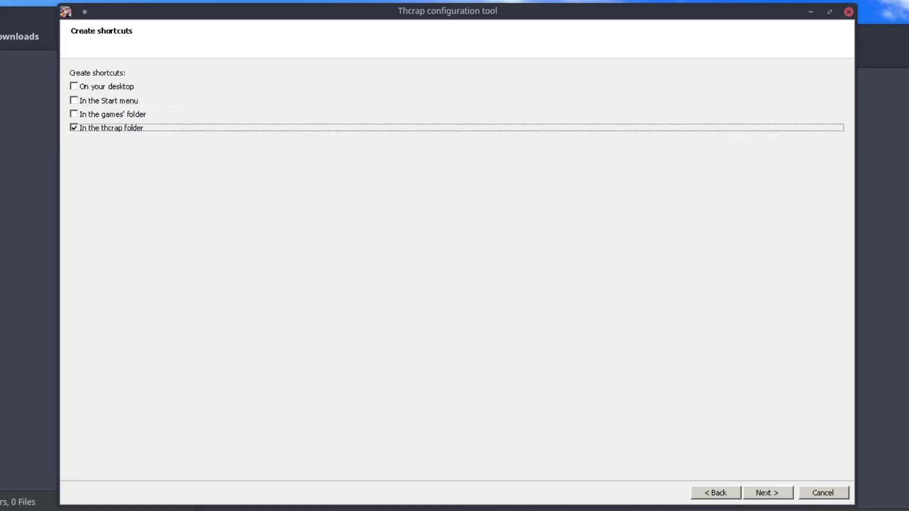
left_click(769, 493)
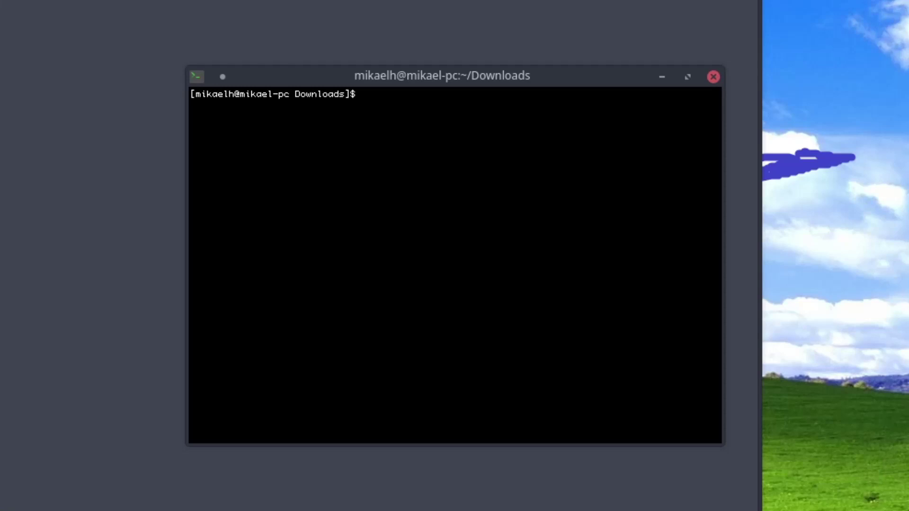
type("curl https://raw.githubusercontent.com/tactikauan/thcrap-steam-proton-wrapper/master/thcrap_proton > thcrap_proton")
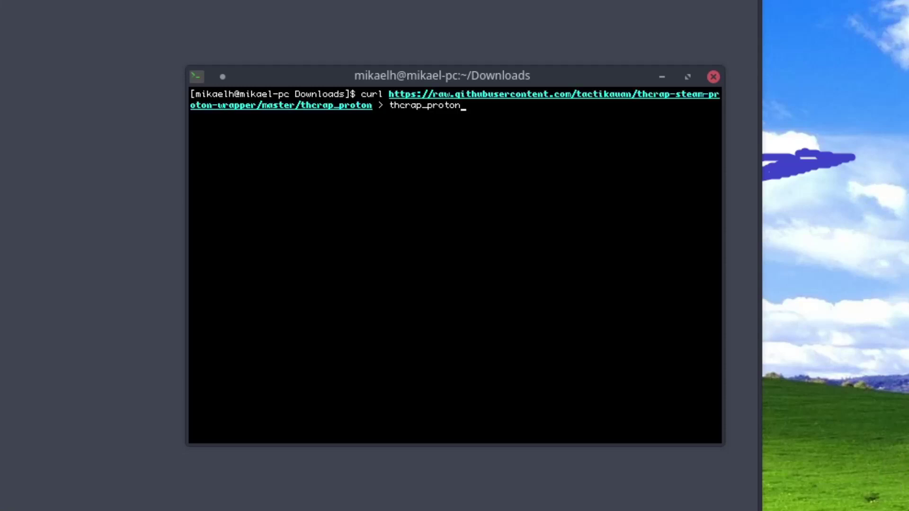
key("Return")
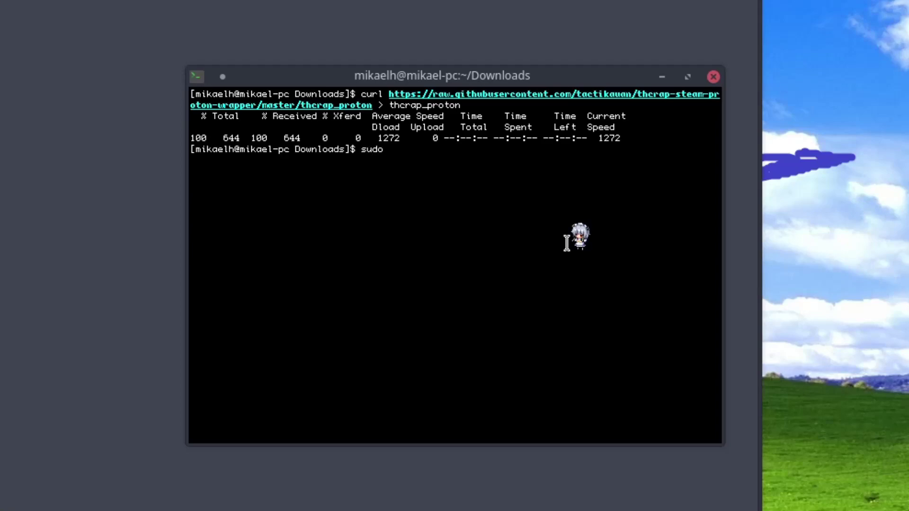
Step: Move thcrap_proton to /usr/local/bin with sudo mv, entering the account password
type("sudo mv therap_prto")
key("BackSpace")
key("BackSpace")
key("BackSpace")
key("Tab")
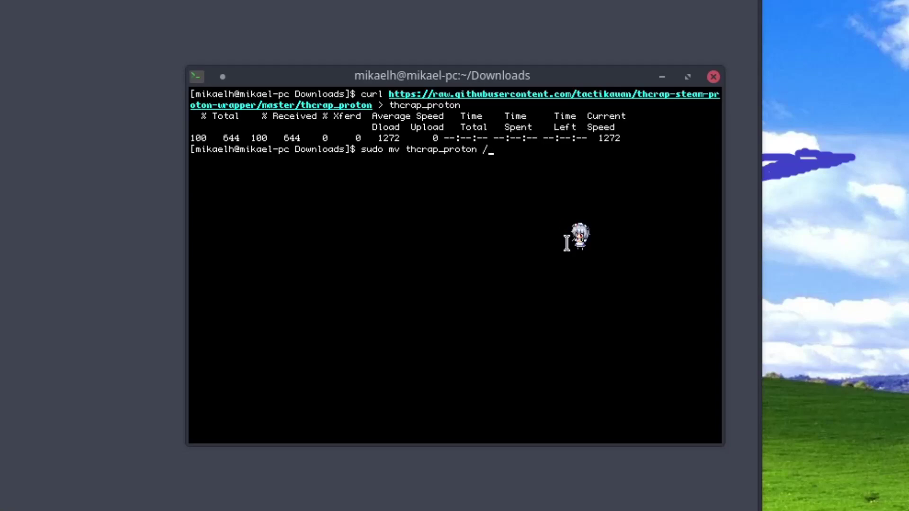
type("/usr/lo")
key("Tab")
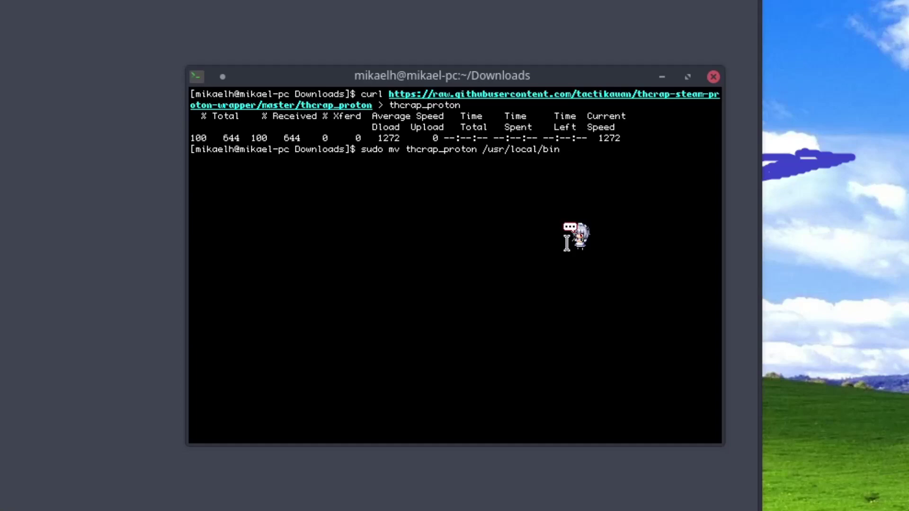
type("bin")
key("Return")
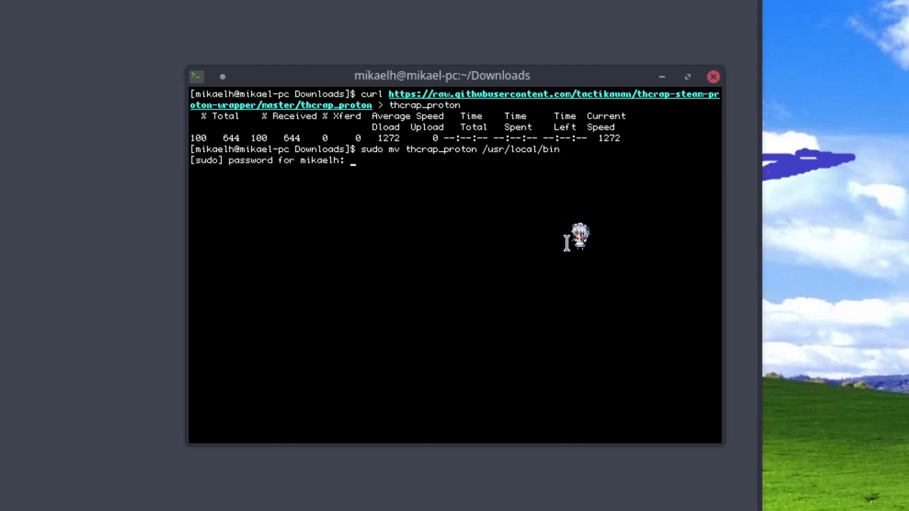
key("Return")
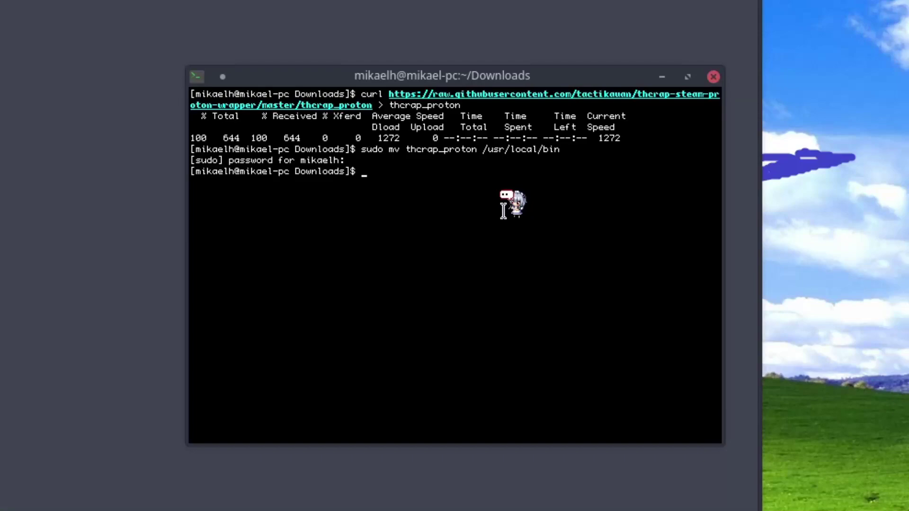
Step: Make /usr/local/bin/thcrap_proton executable with chmod +x
type("chmod +x /usr/local/")
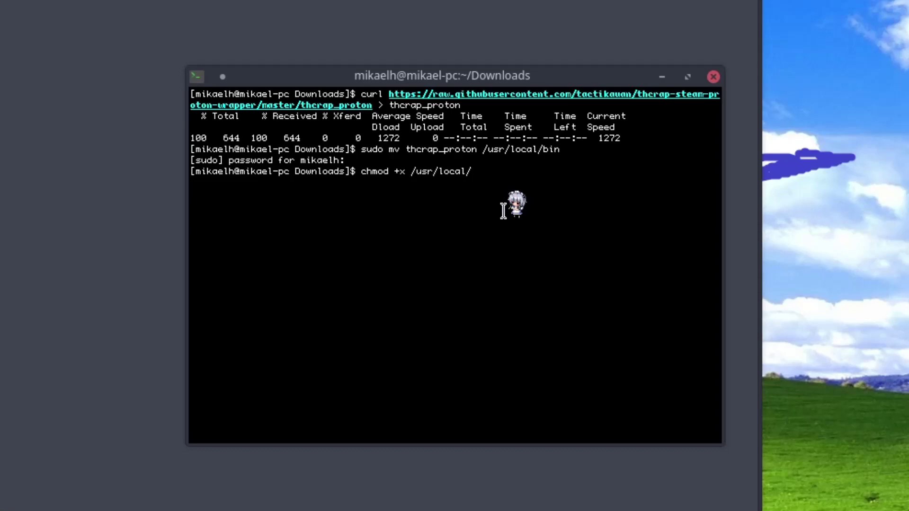
type("bin/thc")
key("Tab")
key("Return")
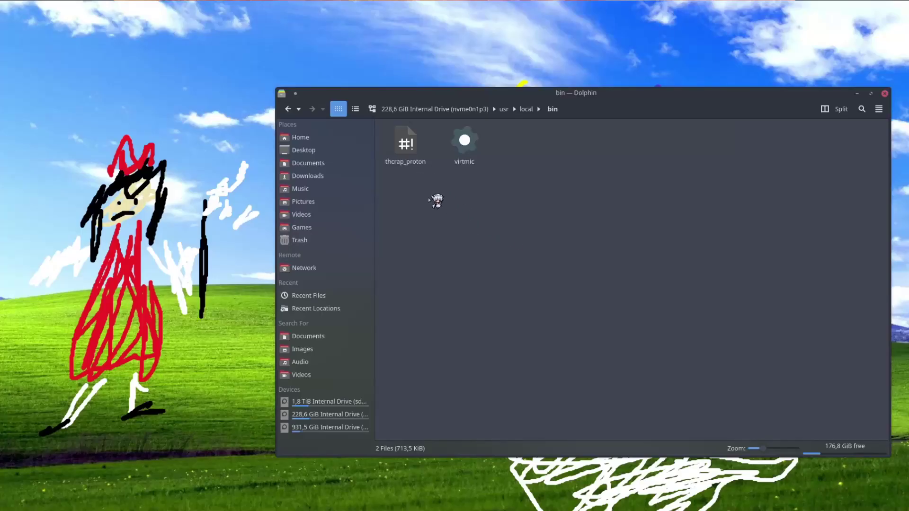
Step: Open thcrap_proton from /usr/local/bin in Notepadqq and set THCRAP_FOLDER to ~/Games/Touhou/thcrap
right_click(414, 158)
left_click(417, 241)
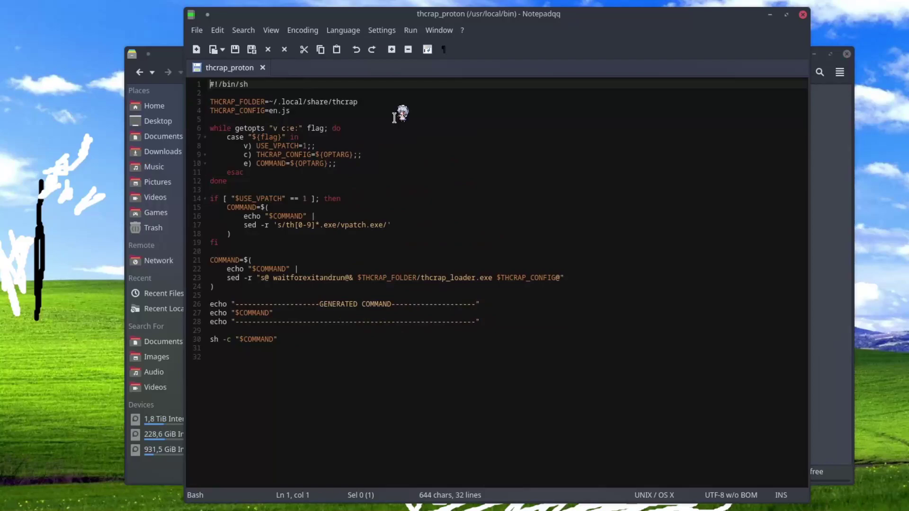
left_click_drag(358, 102, 274, 102)
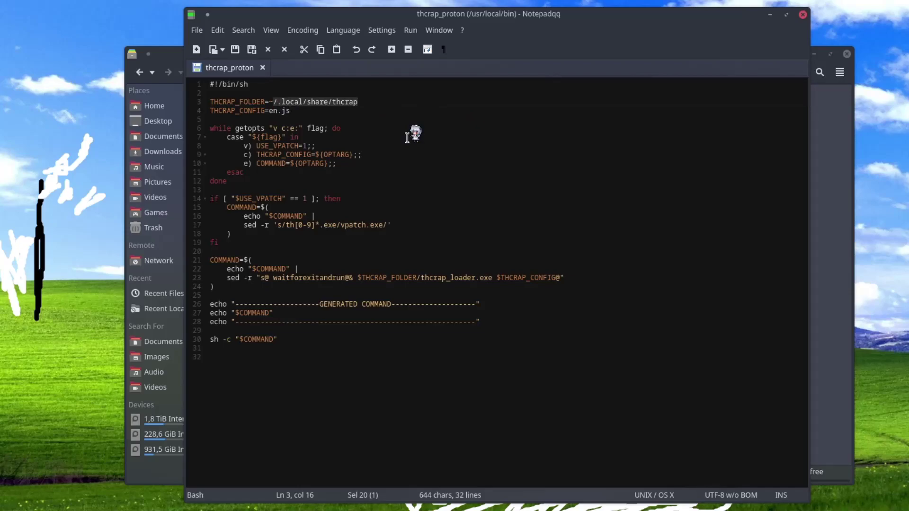
type("/Ga")
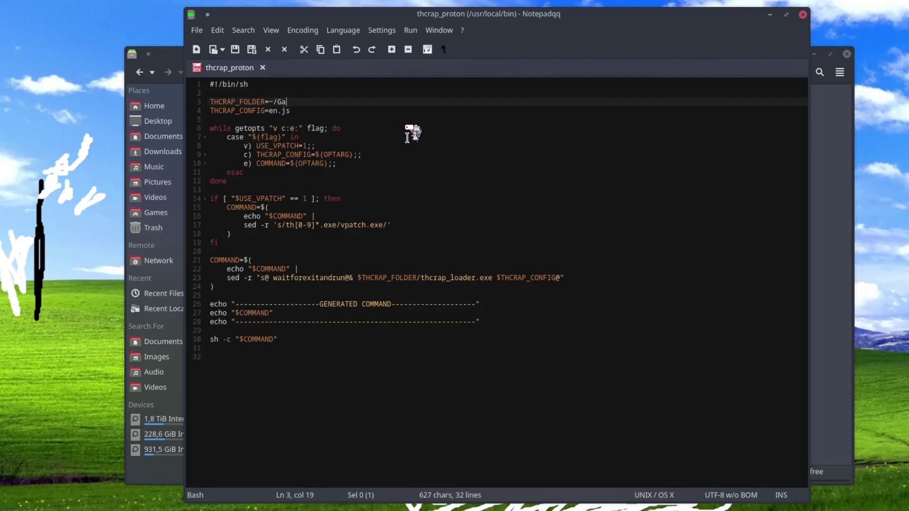
type("mes/Touhou/thcrap")
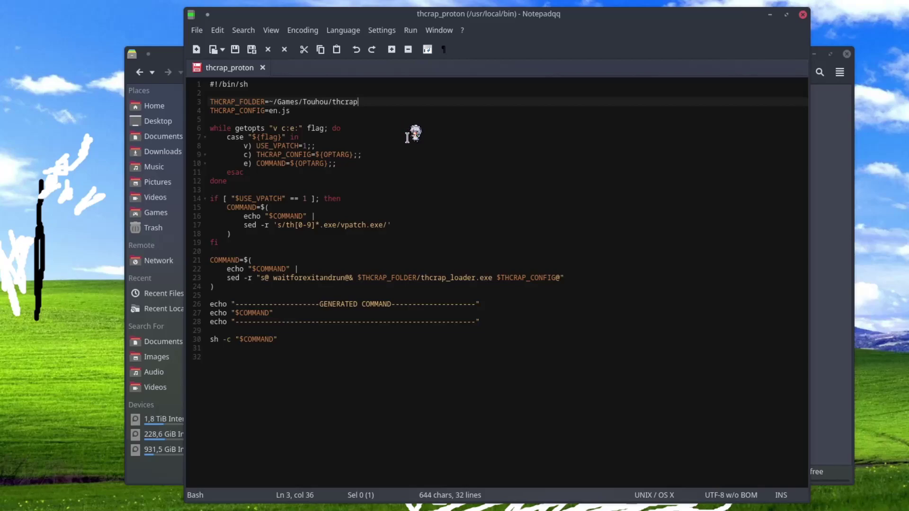
Step: Try enclosing the THCRAP_FOLDER path in double quotes, and remove the quotes again
type("\"")
key("Left")
key("Left")
key("Left")
key("Left")
key("Left")
key("Left")
key("Left")
key("Left")
key("Left")
key("Left")
key("Left")
key("Left")
key("Left")
key("Left")
key("Left")
key("Left")
key("Left")
key("Left")
key("Left")
key("Left")
key("Left")
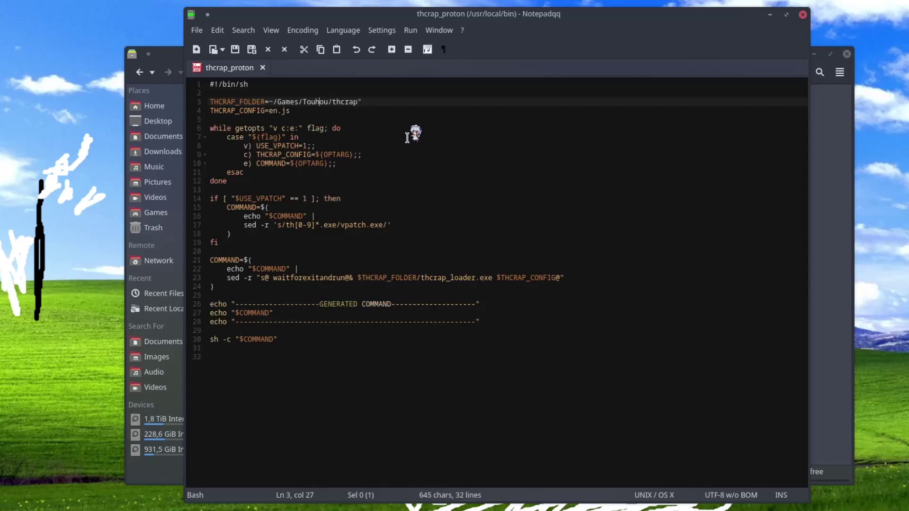
type("\"")
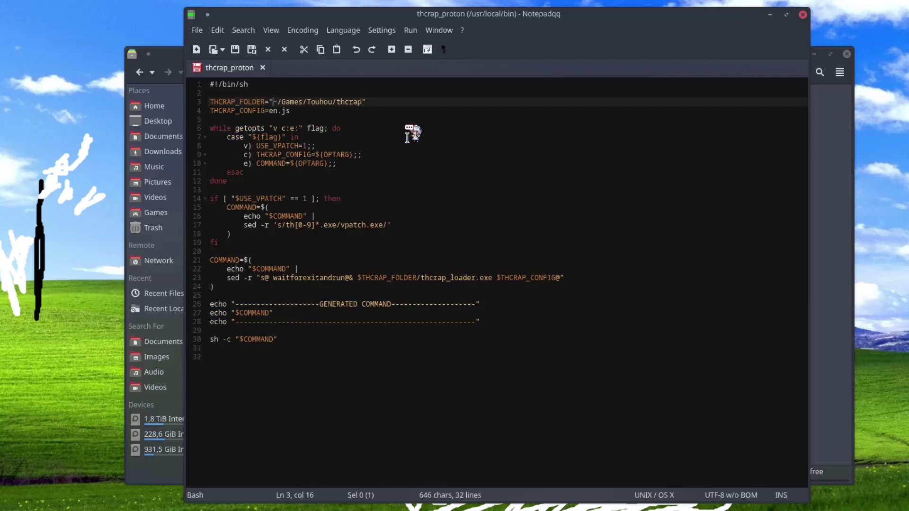
key("BackSpace")
key("End")
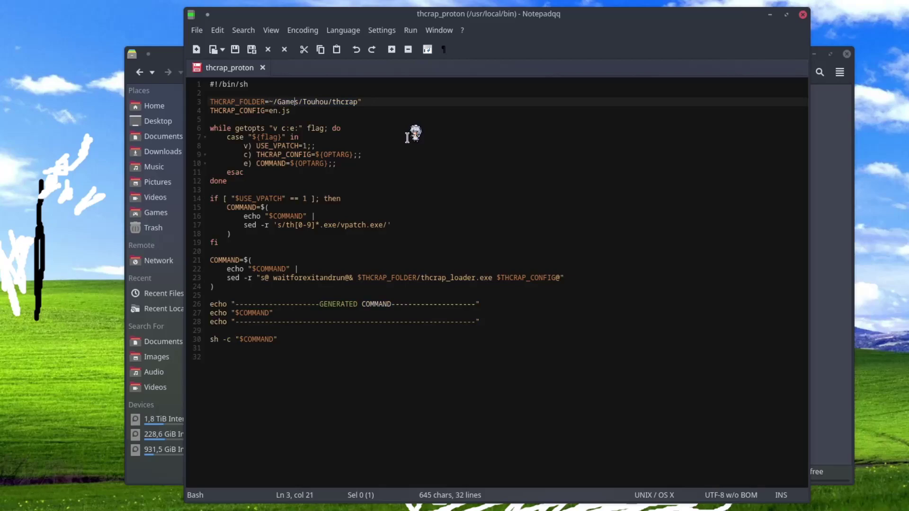
key("BackSpace")
Step: Try a backslash-escaped space after Touhou in the THCRAP_FOLDER path, and delete it again
key("Left")
key("Left")
key("Left")
key("Left")
key("Left")
key("Left")
key("Left")
type("\\")
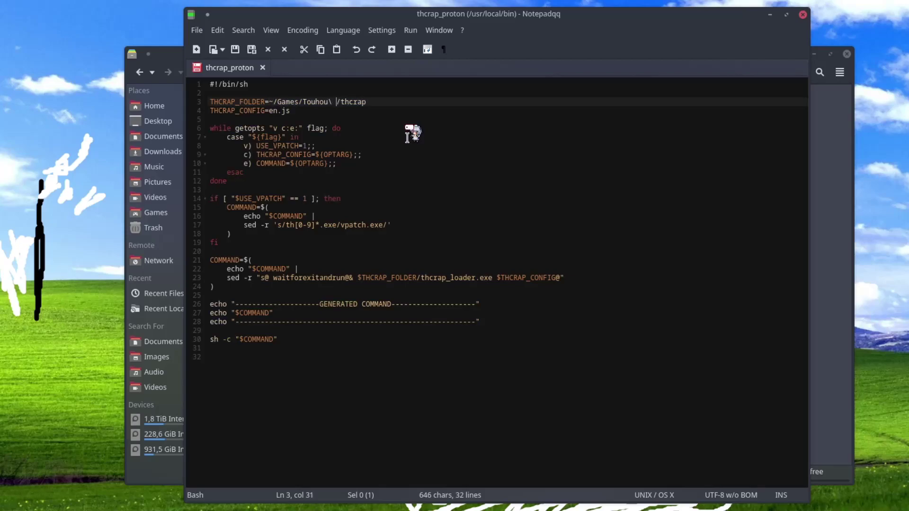
key("BackSpace")
key("BackSpace")
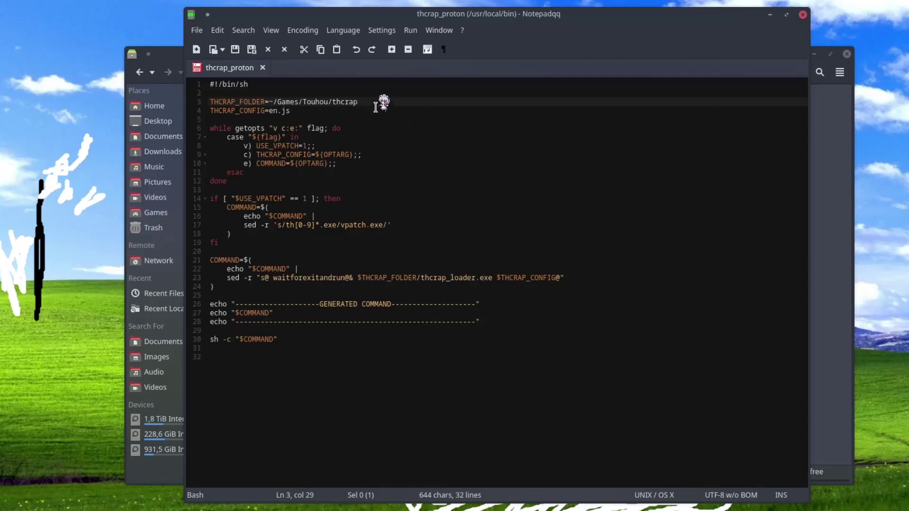
key("End")
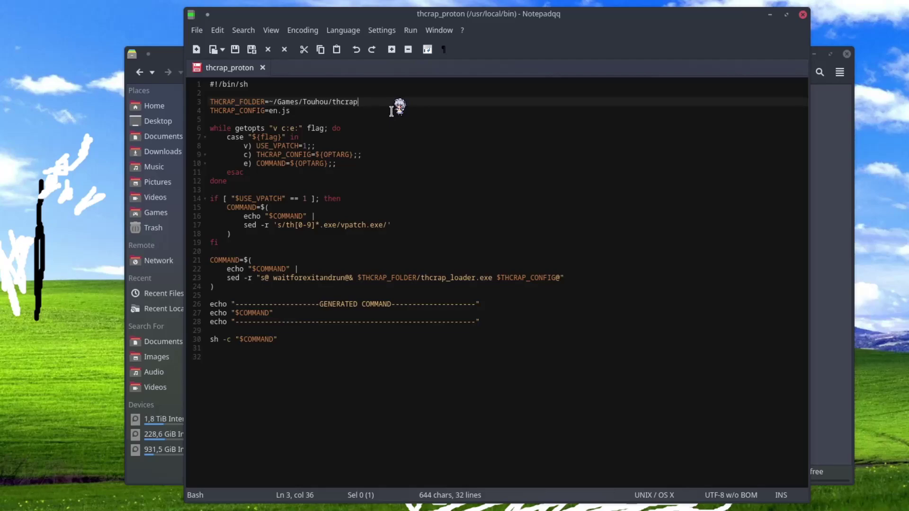
Step: Set THCRAP_CONFIG to lang_en.js in the thcrap_proton script
left_click(299, 112)
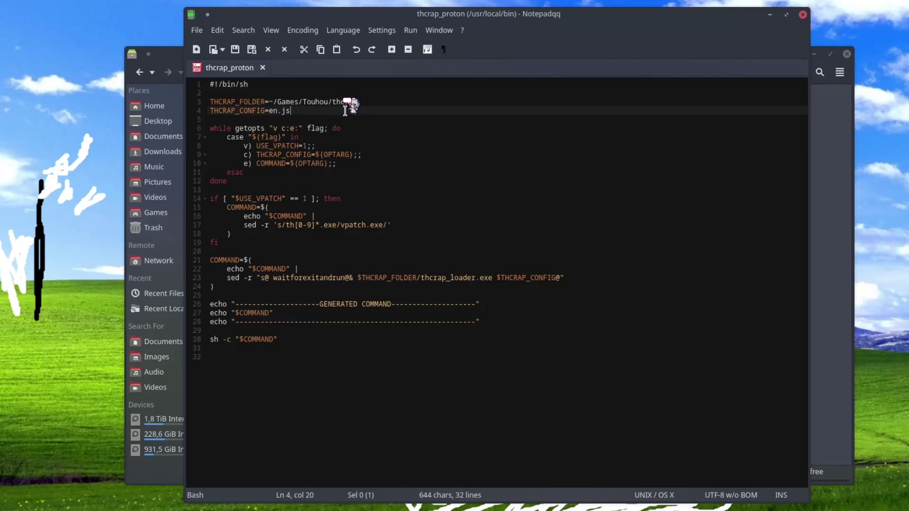
left_click(269, 110)
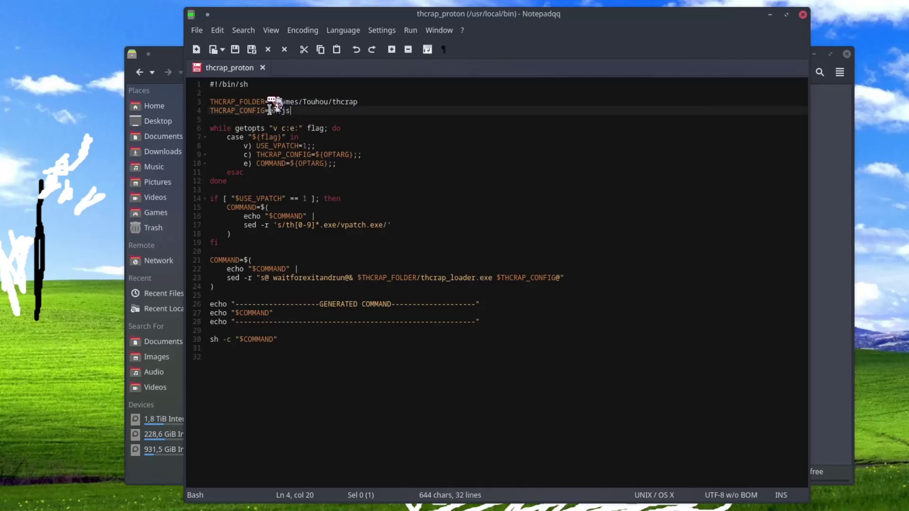
type("lang_")
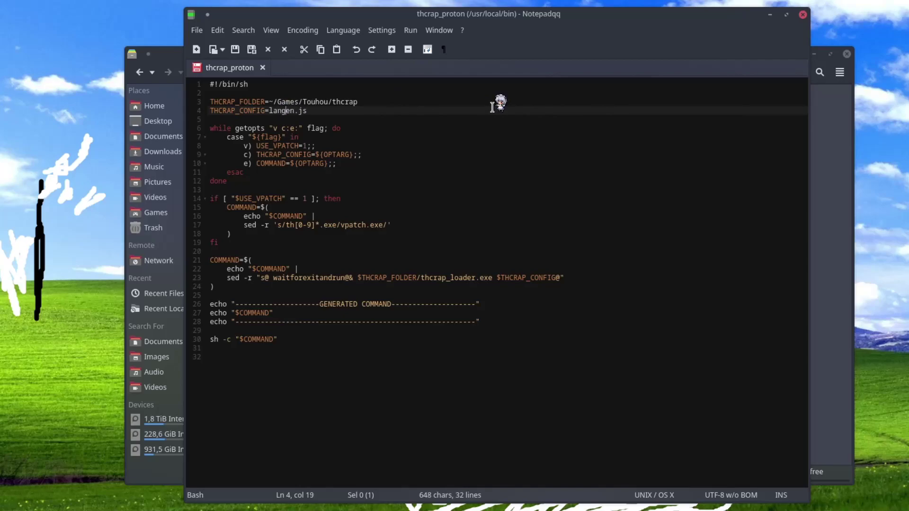
left_click(325, 111)
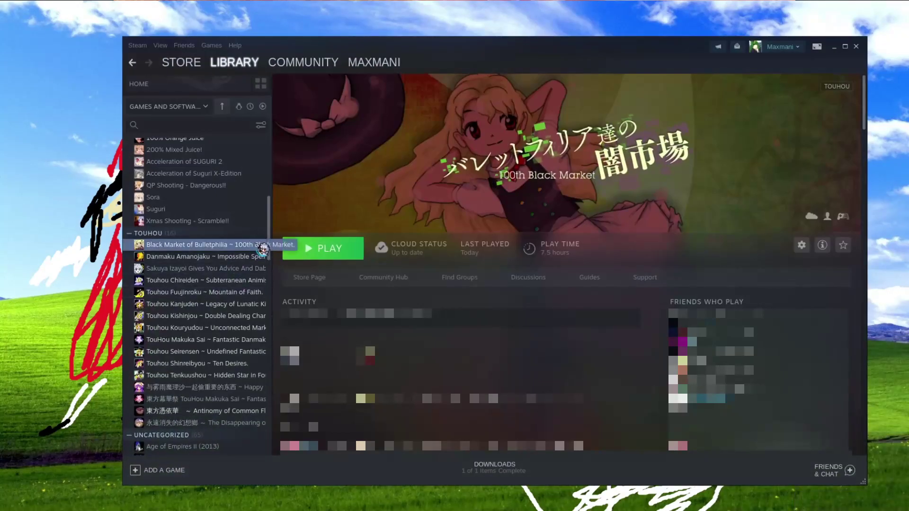
Step: In Steam, open the properties of Black Market of Bulletphilia ~ 100th Black Market and set its launch options to thcrap_proton -e "%command%"
right_click(252, 245)
mouse_move(279, 303)
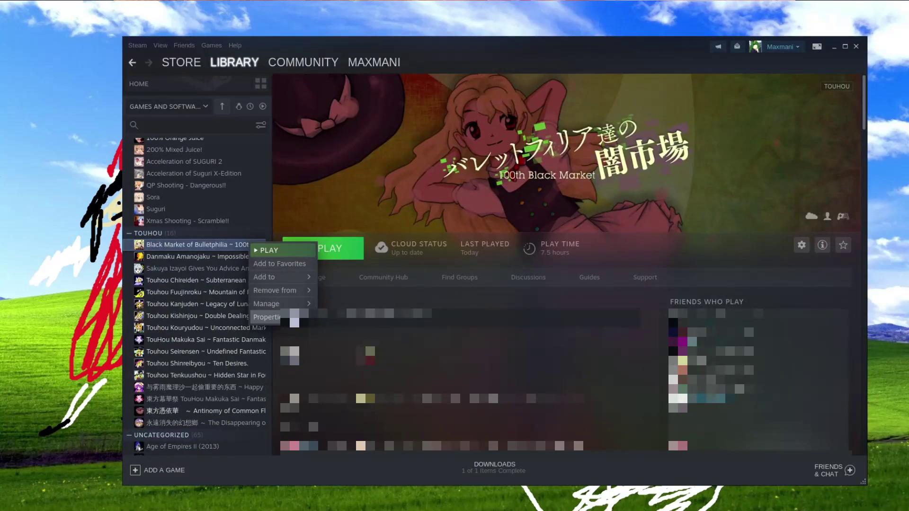
left_click(270, 317)
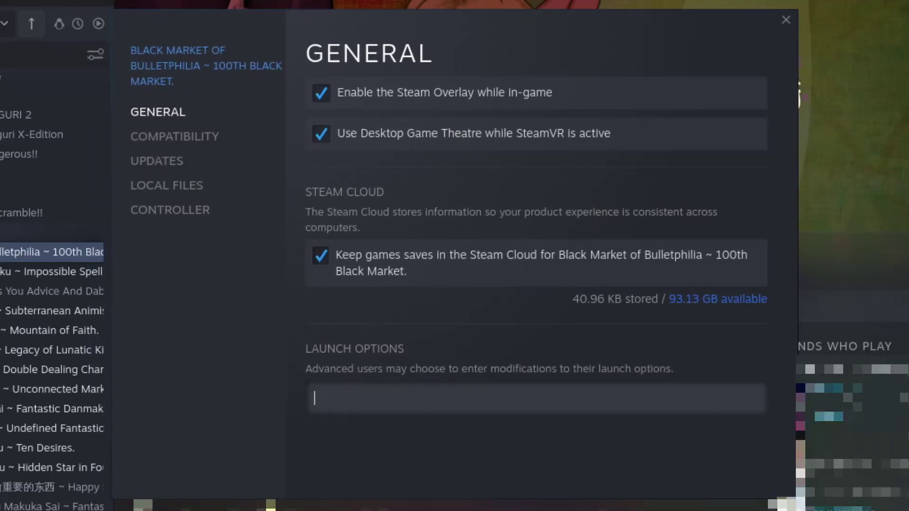
type("thcrap_proton -e \"%command%\"")
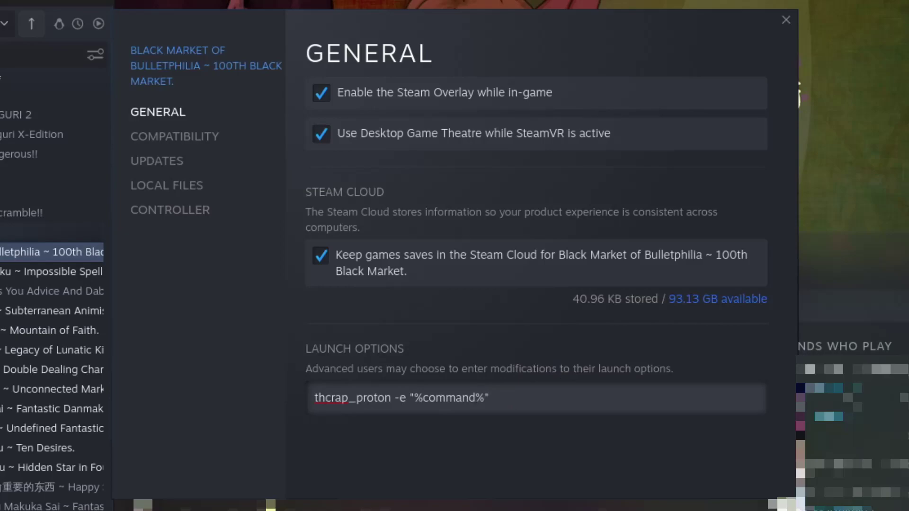
Step: Try adding gamemoderun before thcrap_proton in the game's launch options
left_click(498, 405)
left_click(318, 398)
type("gamemoderun")
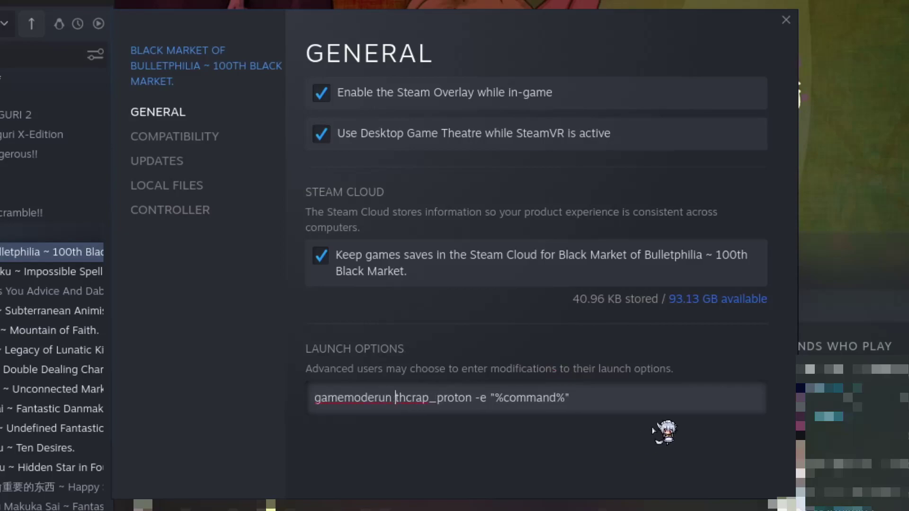
Step: Try the extra options -c ch.js and -v in the game's launch options
key("Home")
type("-c ch.js")
key("BackSpace")
key("BackSpace")
key("BackSpace")
key("BackSpace")
key("BackSpace")
key("BackSpace")
key("BackSpace")
type("v")
Step: Replace the launch options with thcrap_proton -e "%command%" and close the game's properties
key("ctrl+a")
type("thcrap_proton -e \"%command%\"")
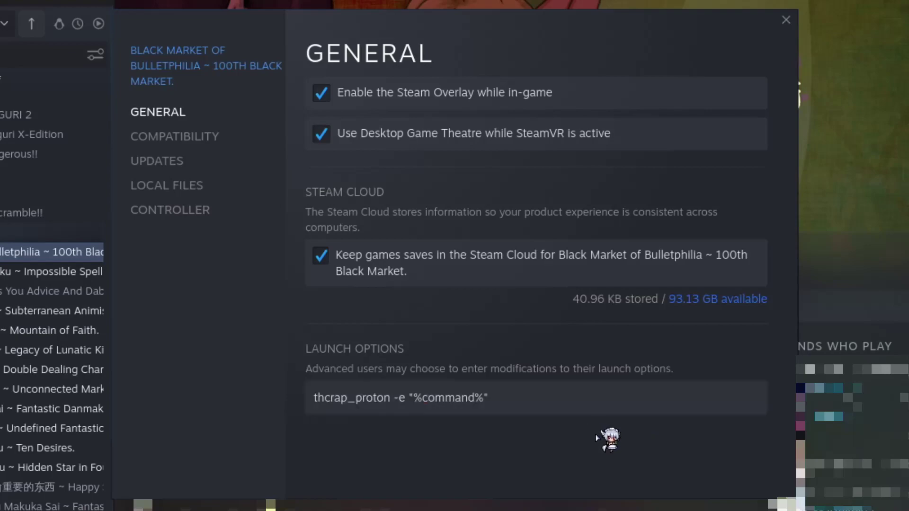
key("Escape")
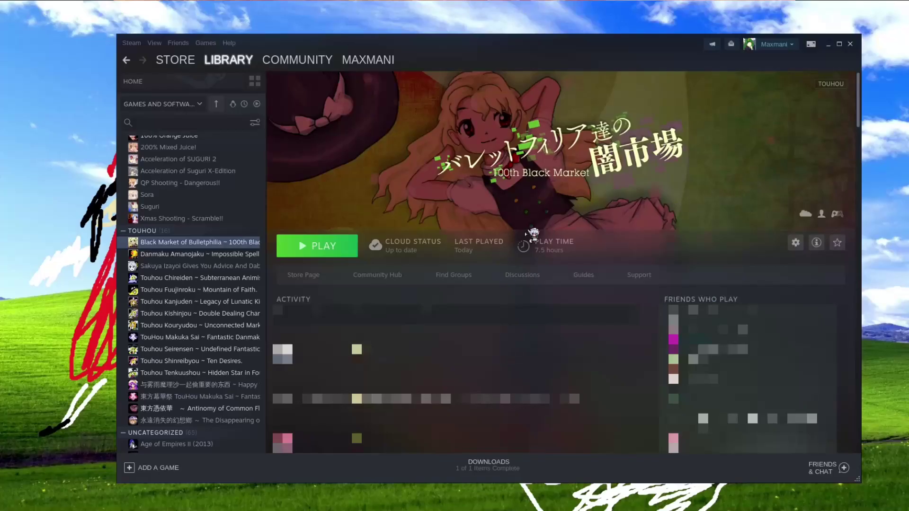
Step: Launch Black Market of Bulletphilia ~ 100th Black Market from the Steam library in play mode through the thcrap updater
left_click(331, 247)
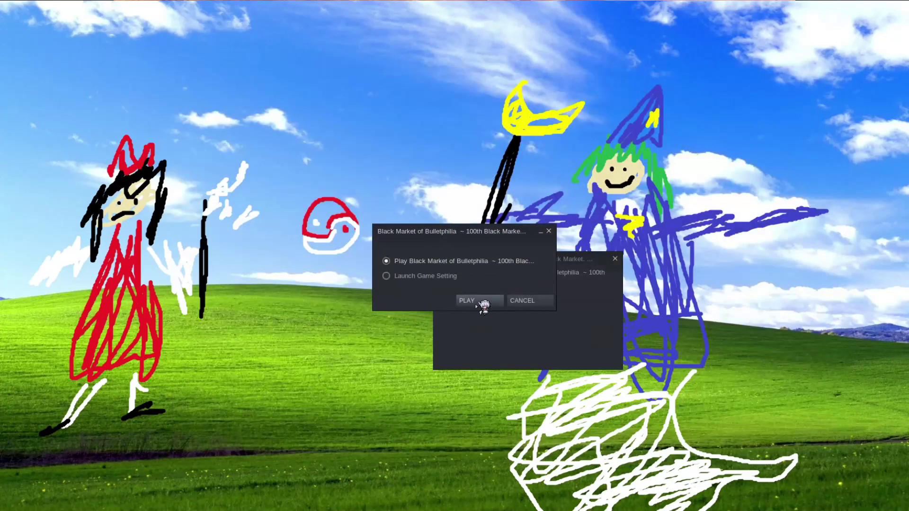
left_click(481, 301)
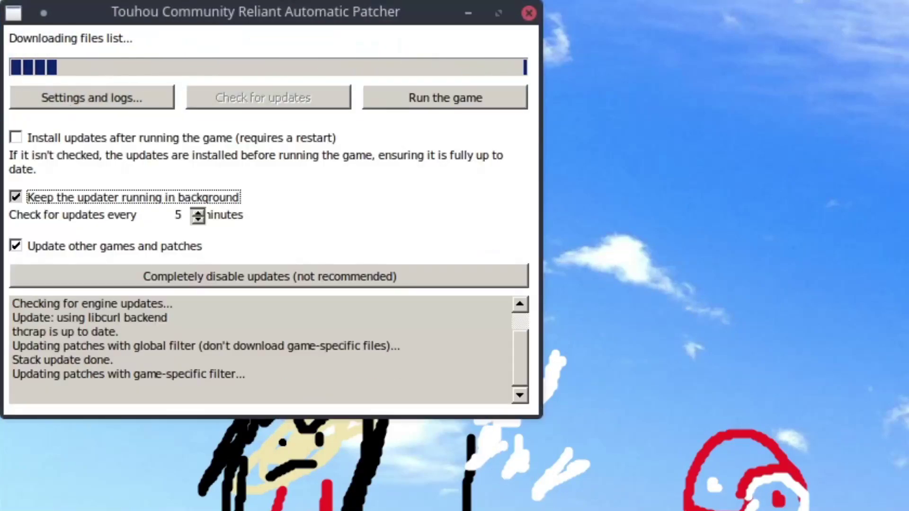
left_click(272, 279)
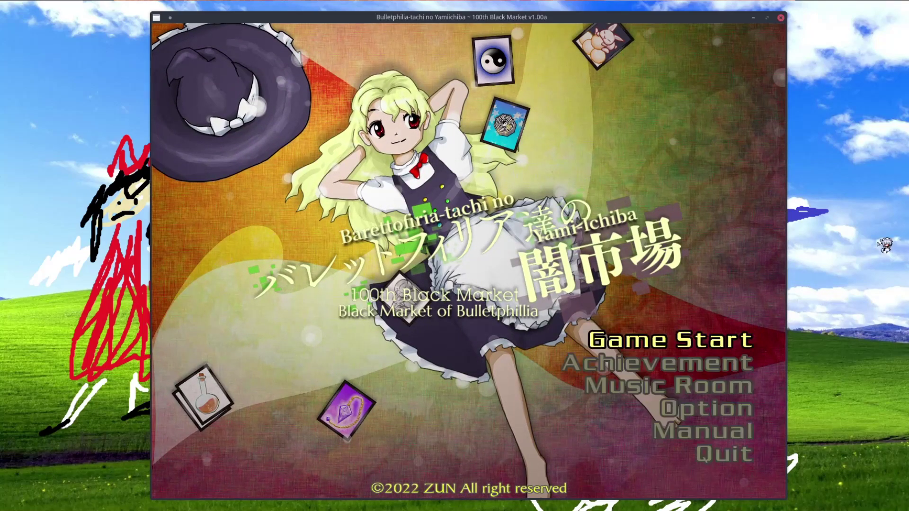
Step: Look through the title menu entries of 100th Black Market and enter Game Start
key("Down")
key("Down")
key("Up")
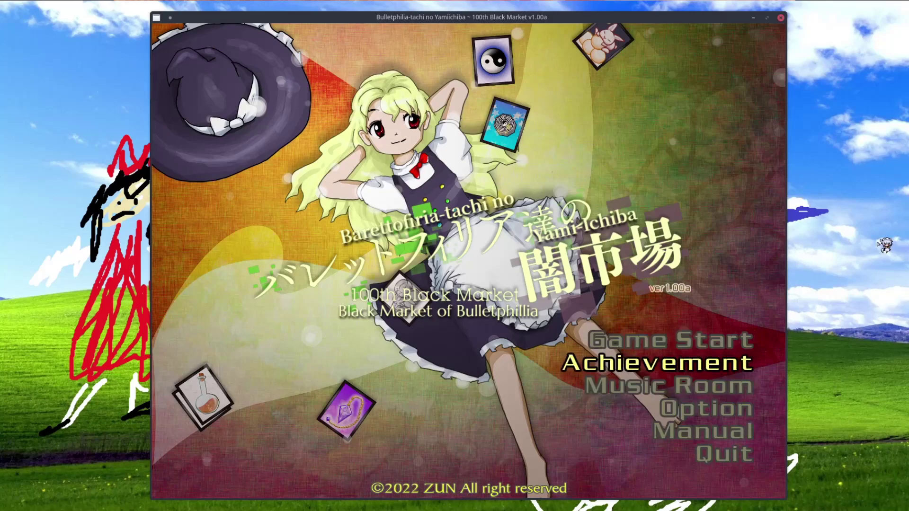
key("Down")
key("Down")
key("Up")
key("Up")
key("Up")
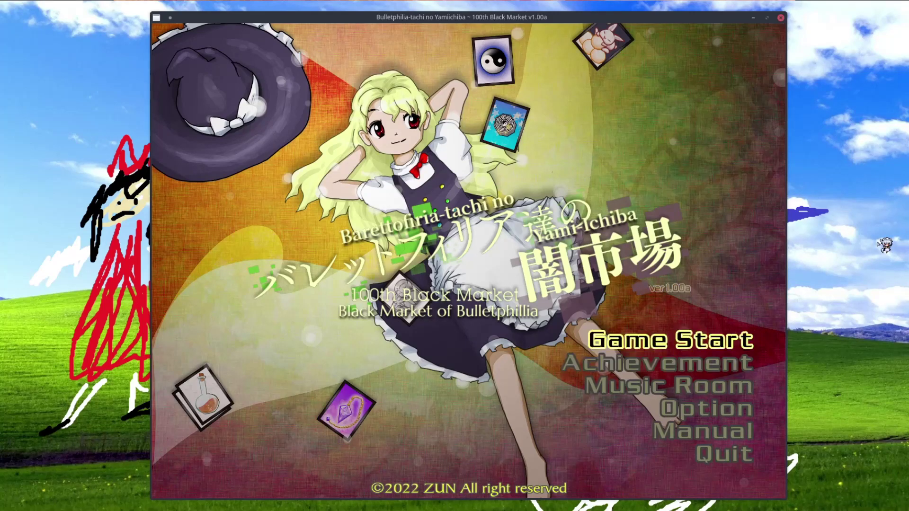
key("z")
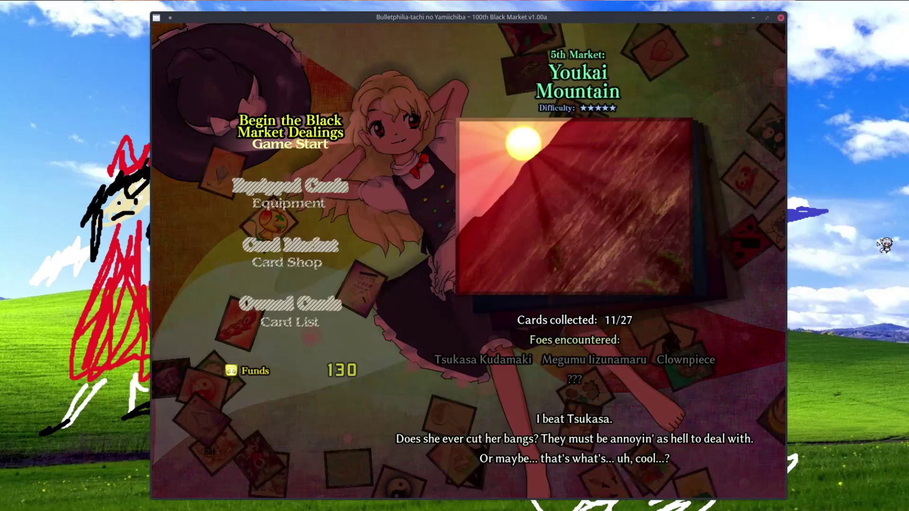
Step: Go through the descriptions of the start screen's entries and open the Owned Cards list
key("Down")
key("Down")
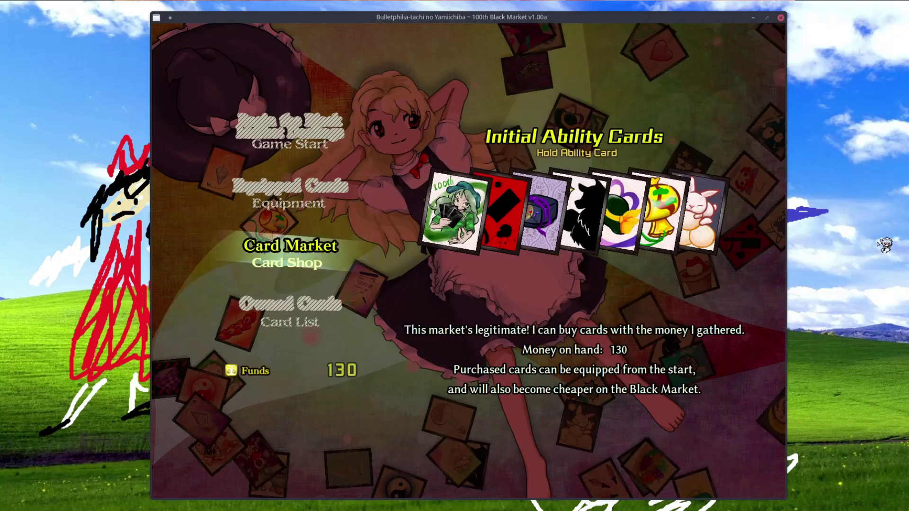
key("Down")
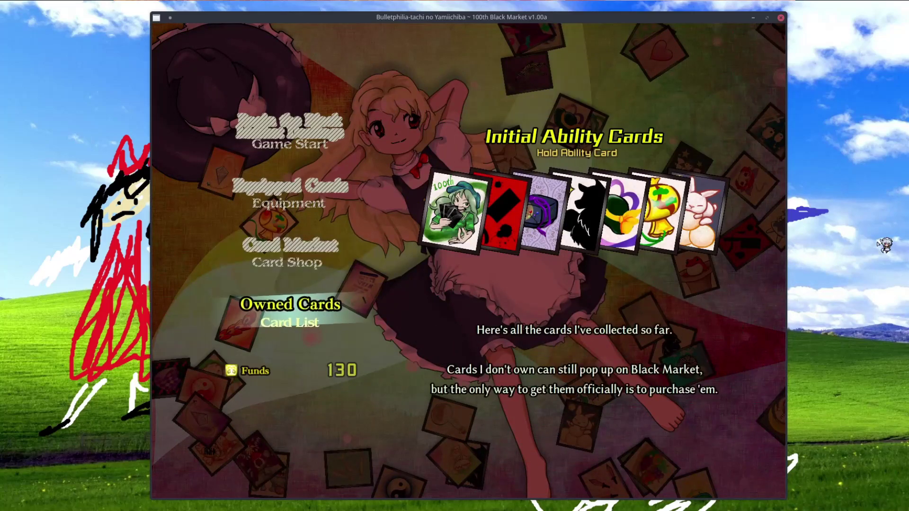
key("z")
Step: Browse the Owned Cards list and examine the English names and descriptions of the ability cards
key("Right")
key("Right")
key("Right")
key("Down")
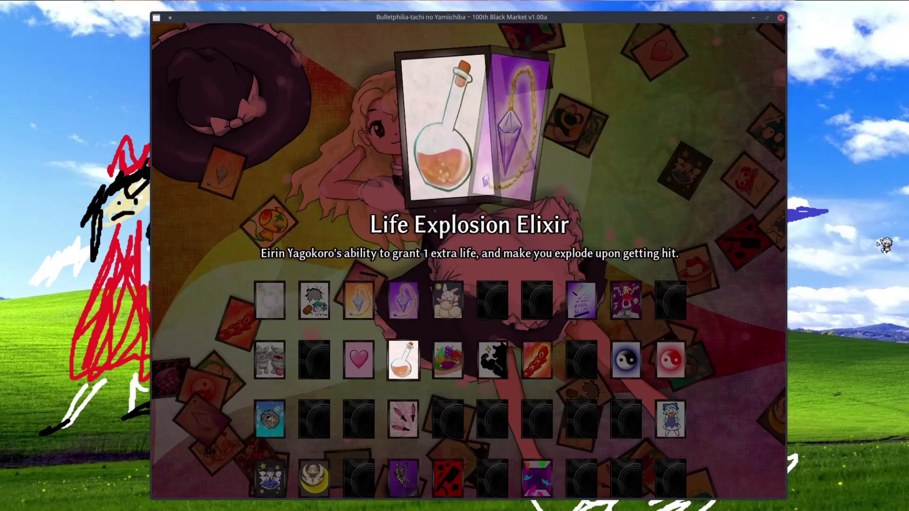
key("Right")
key("Right")
key("Right")
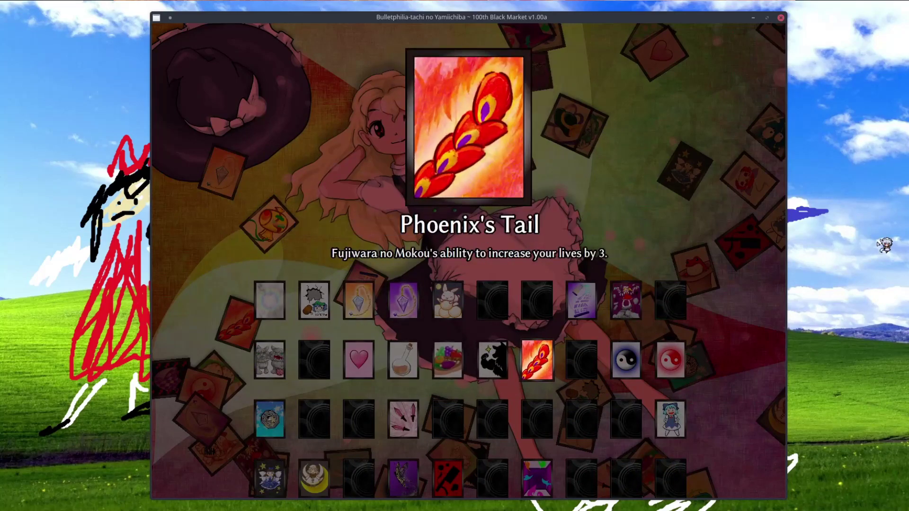
key("Left")
key("Left")
key("Left")
key("Left")
key("Down")
key("Down")
key("Right")
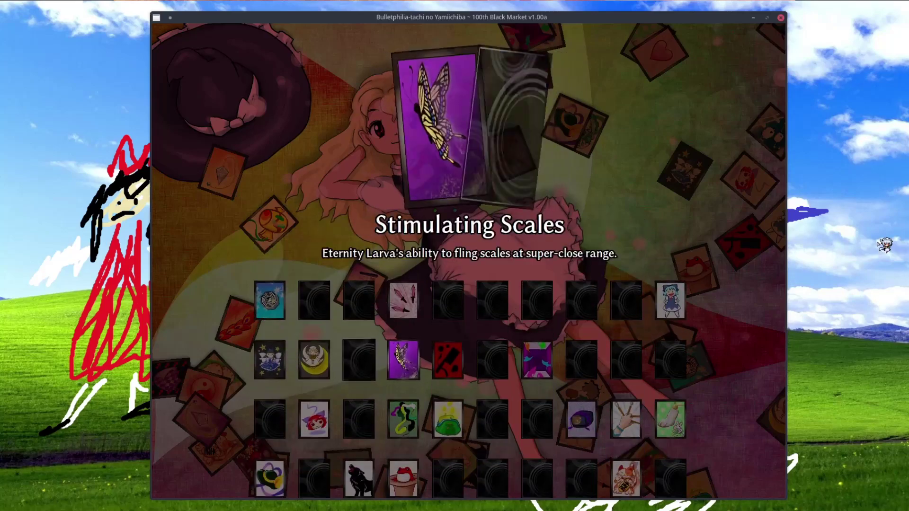
key("Down")
key("Down")
key("Right")
key("Up")
key("Up")
key("Up")
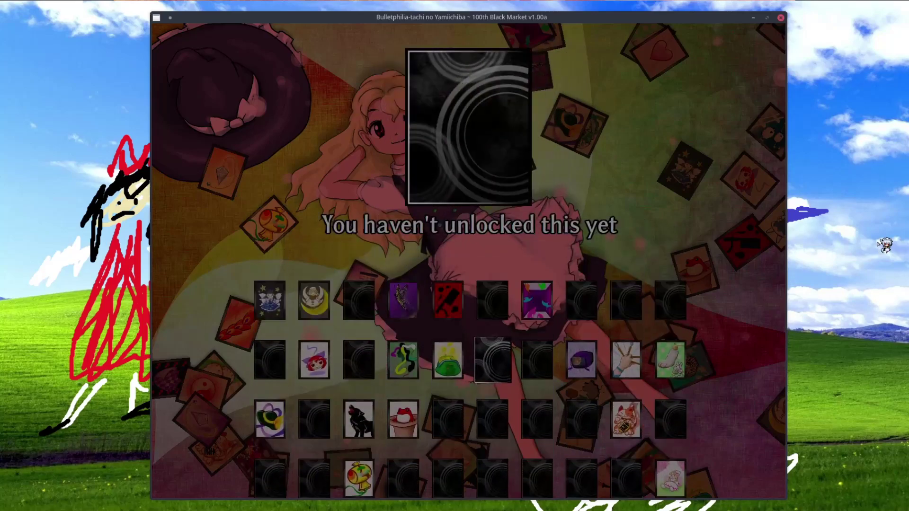
key("Right")
key("Up")
key("Right")
key("Right")
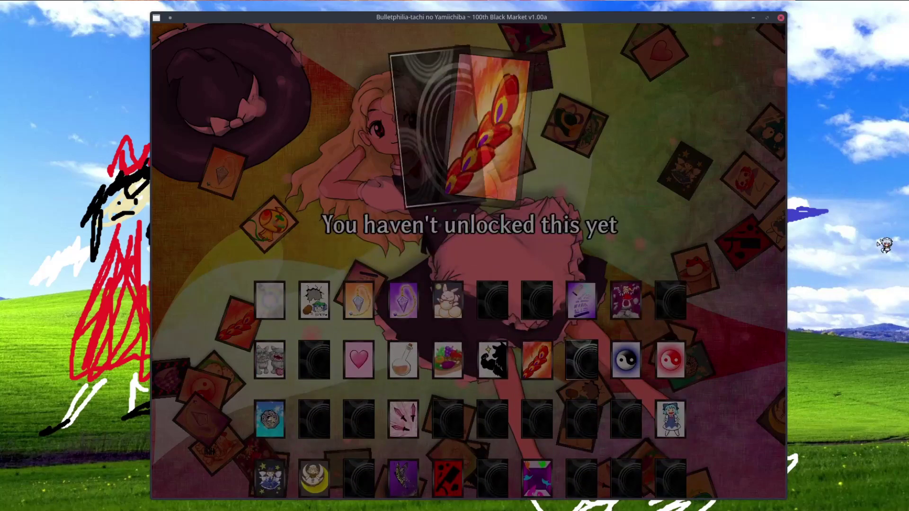
key("Down")
key("Down")
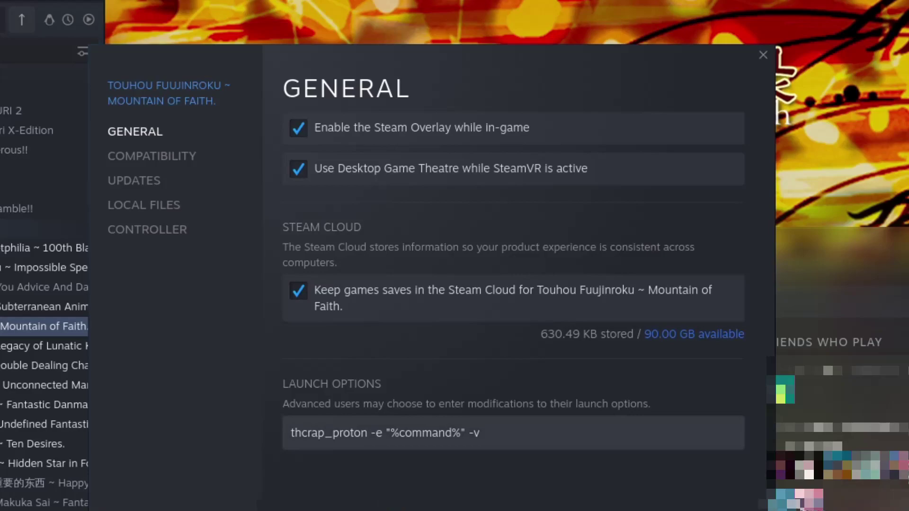
Step: Check the launch options of Touhou Fuujinroku ~ Mountain of Faith, close its properties and launch the game
left_click(509, 429)
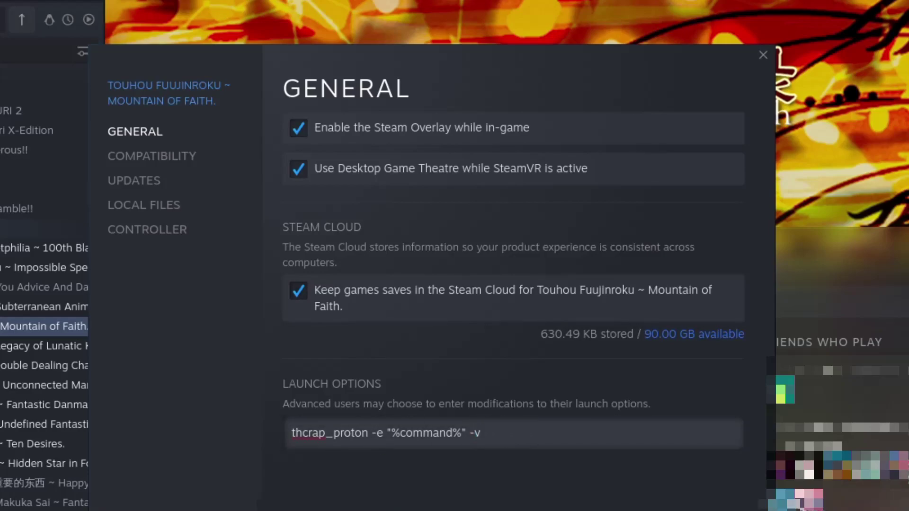
left_click(763, 55)
left_click(157, 241)
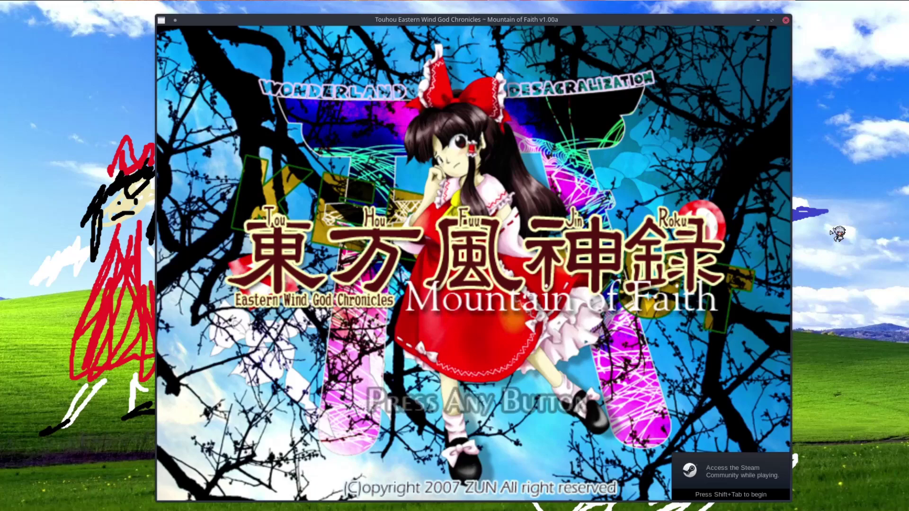
Step: Pass the Mountain of Faith title screen and look through its main menu entries
key("z")
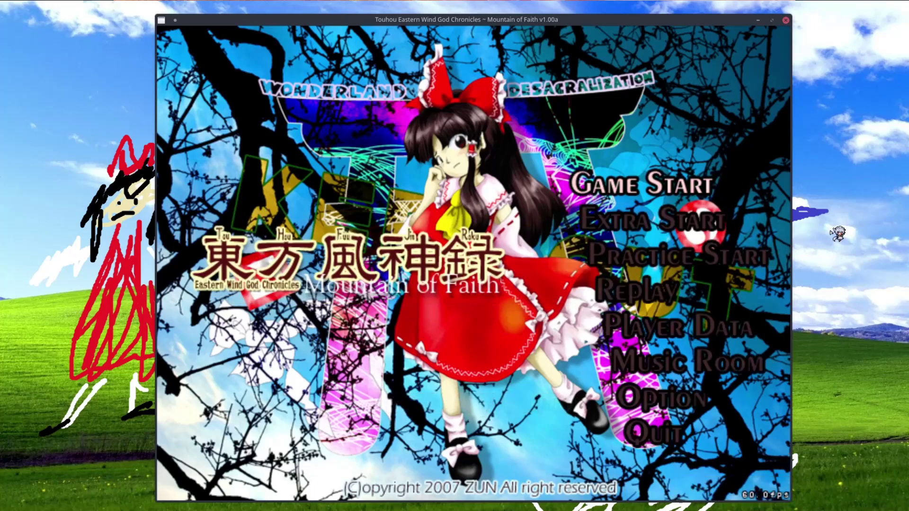
key("Down")
key("Down")
key("Down")
key("Down")
key("Down")
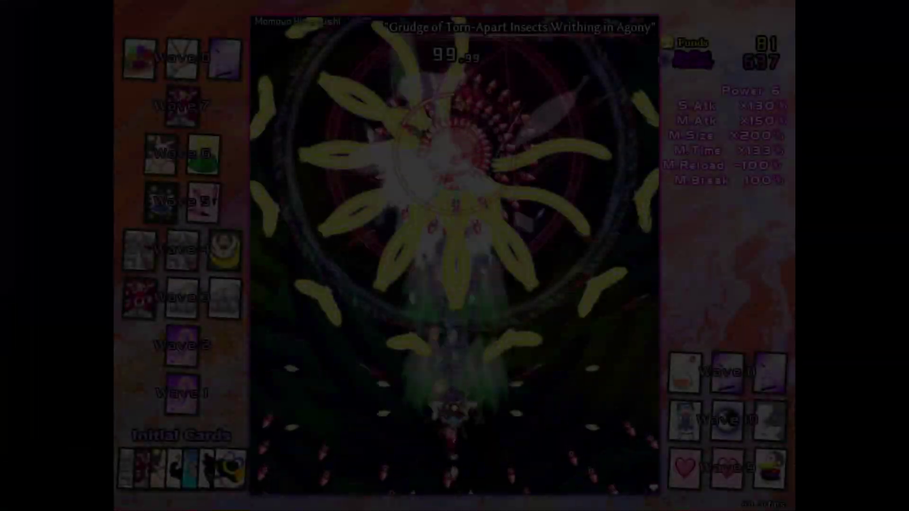
key("Right")
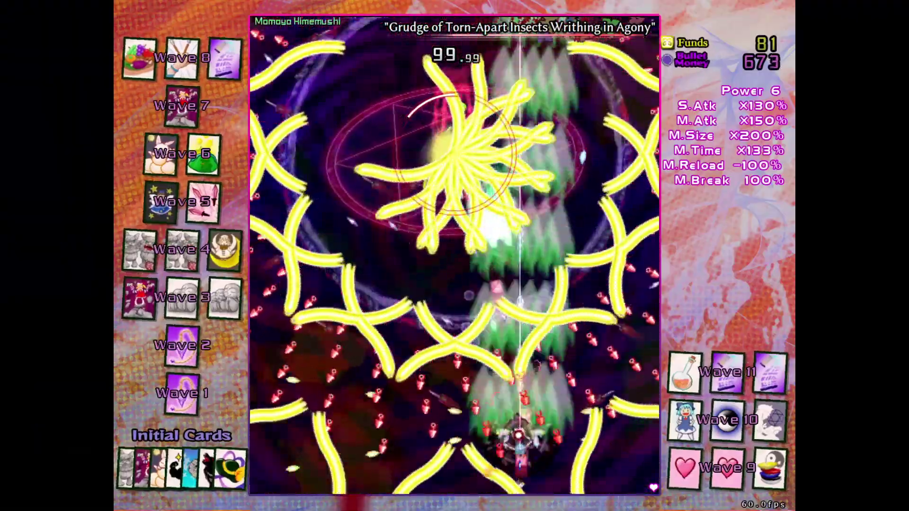
key("Left")
key("Up")
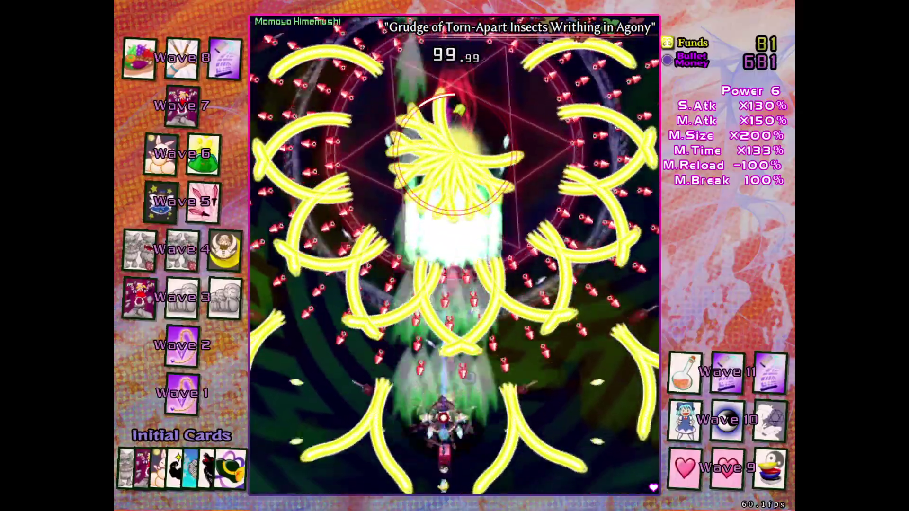
key("Up")
key("Right")
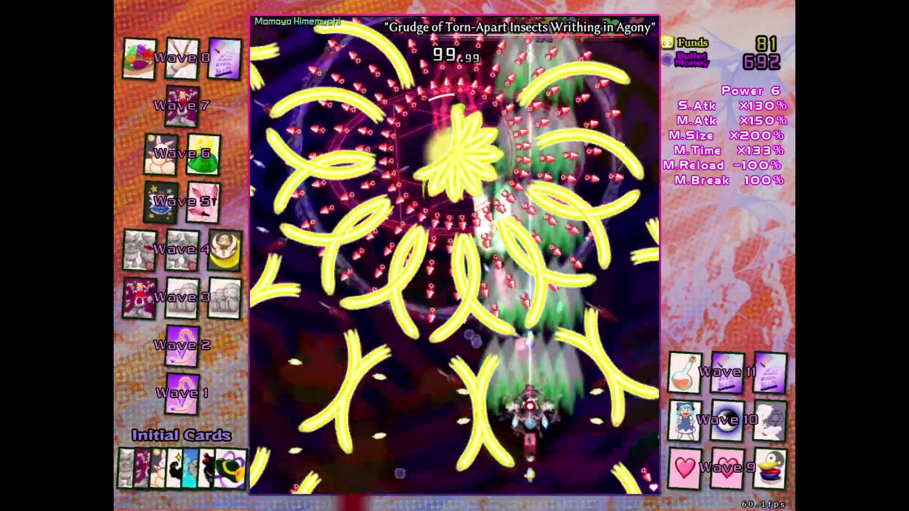
key("Left")
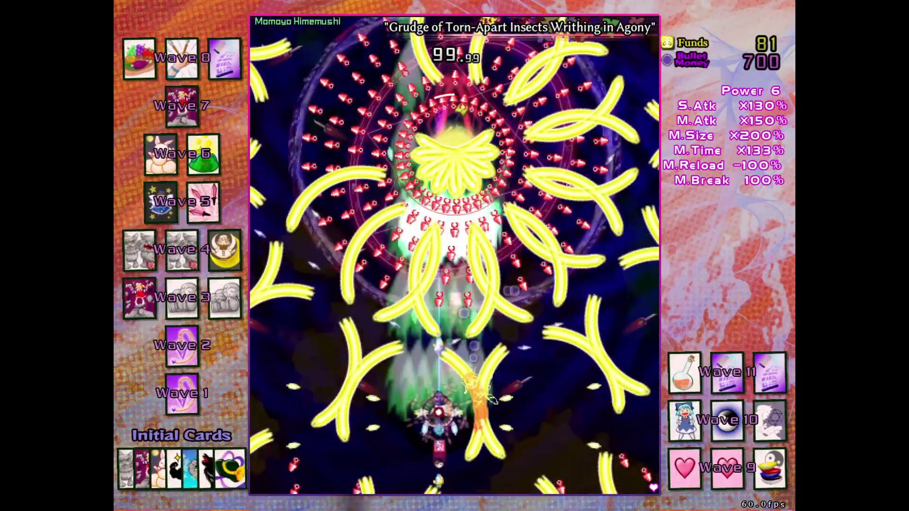